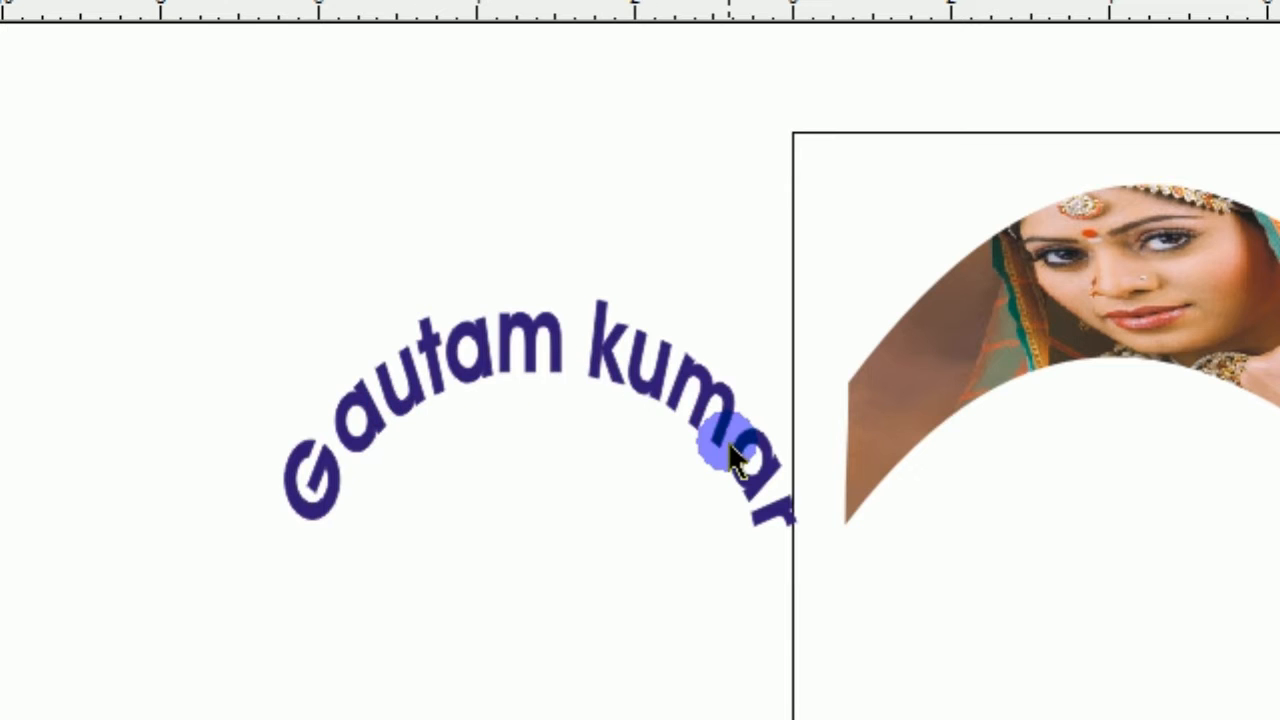
Move the sample curved text and the arched photo off the page, to the empty area on its right
left_click_drag(525, 355, 1279, 335)
left_click_drag(946, 334, 1135, 537)
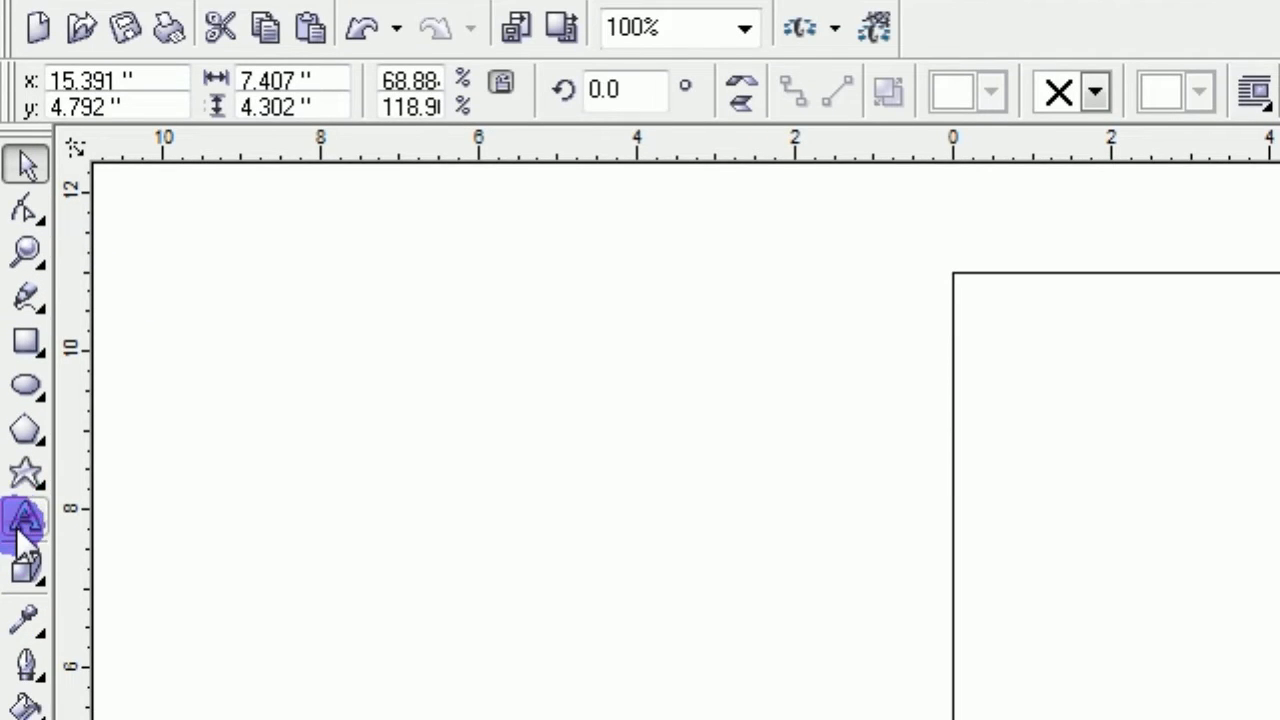
Add artistic text with the person's full name in the upper part of the page
left_click(24, 528)
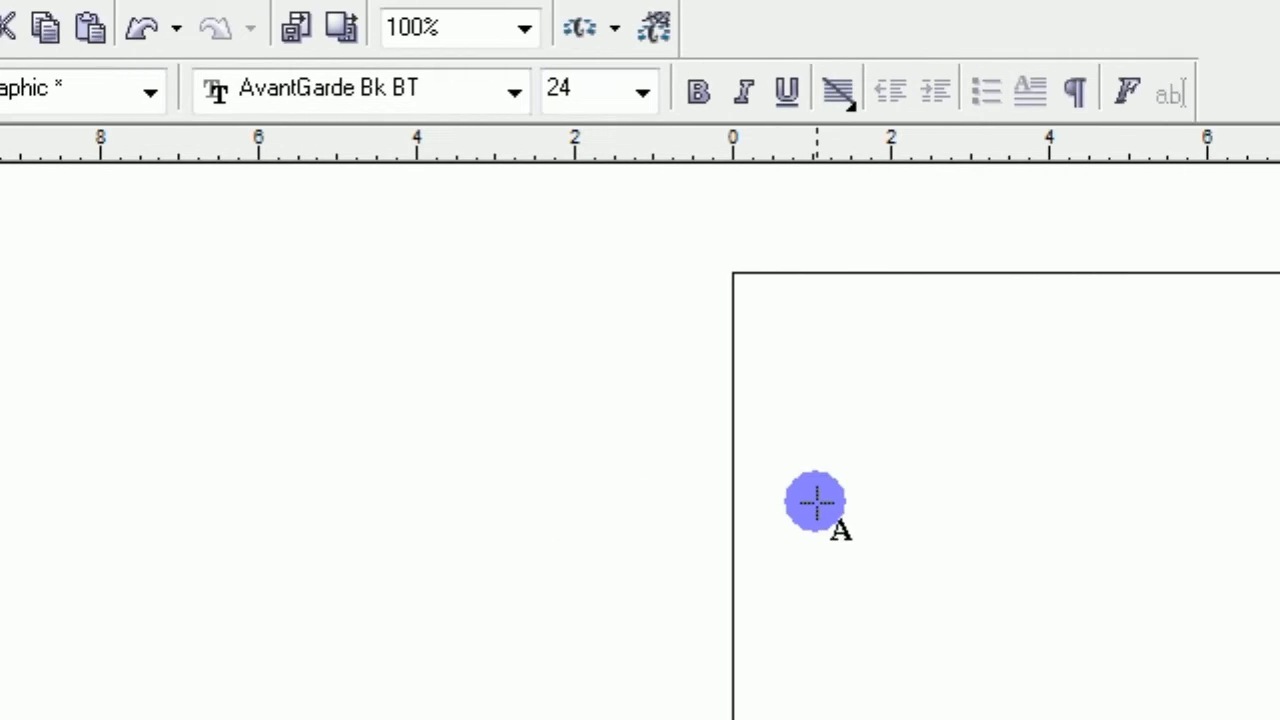
left_click(1009, 516)
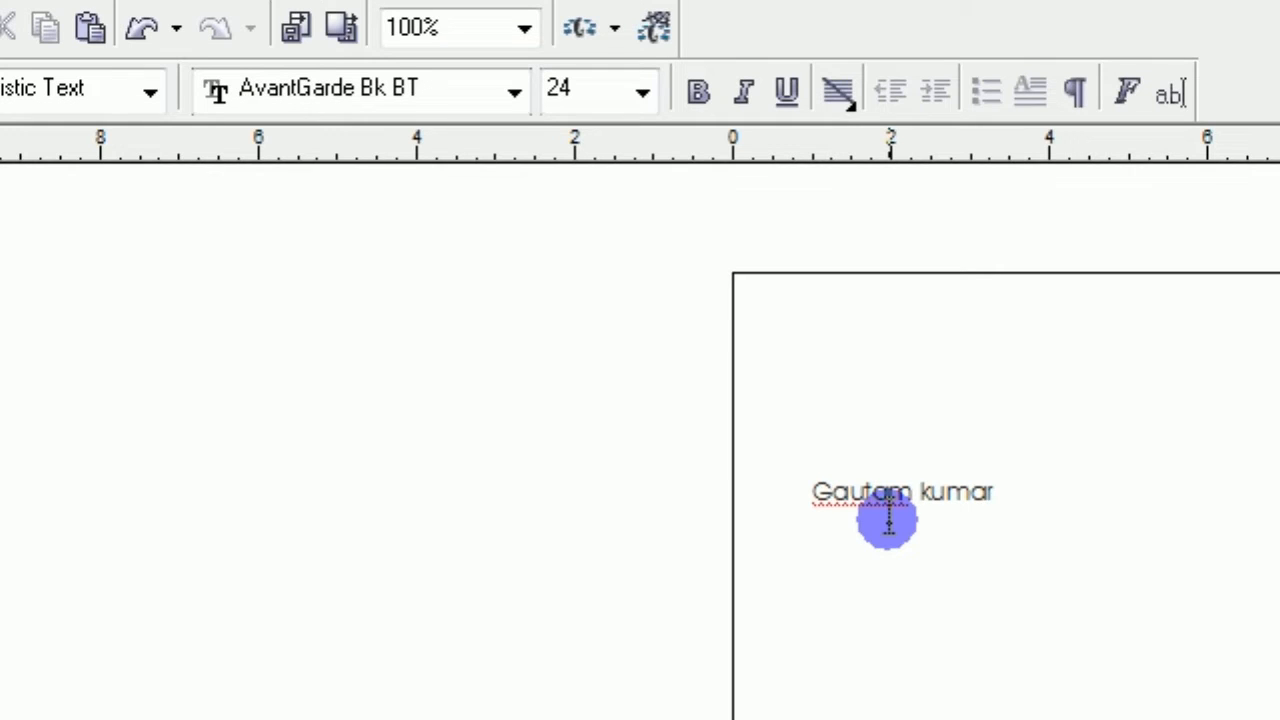
key("Escape")
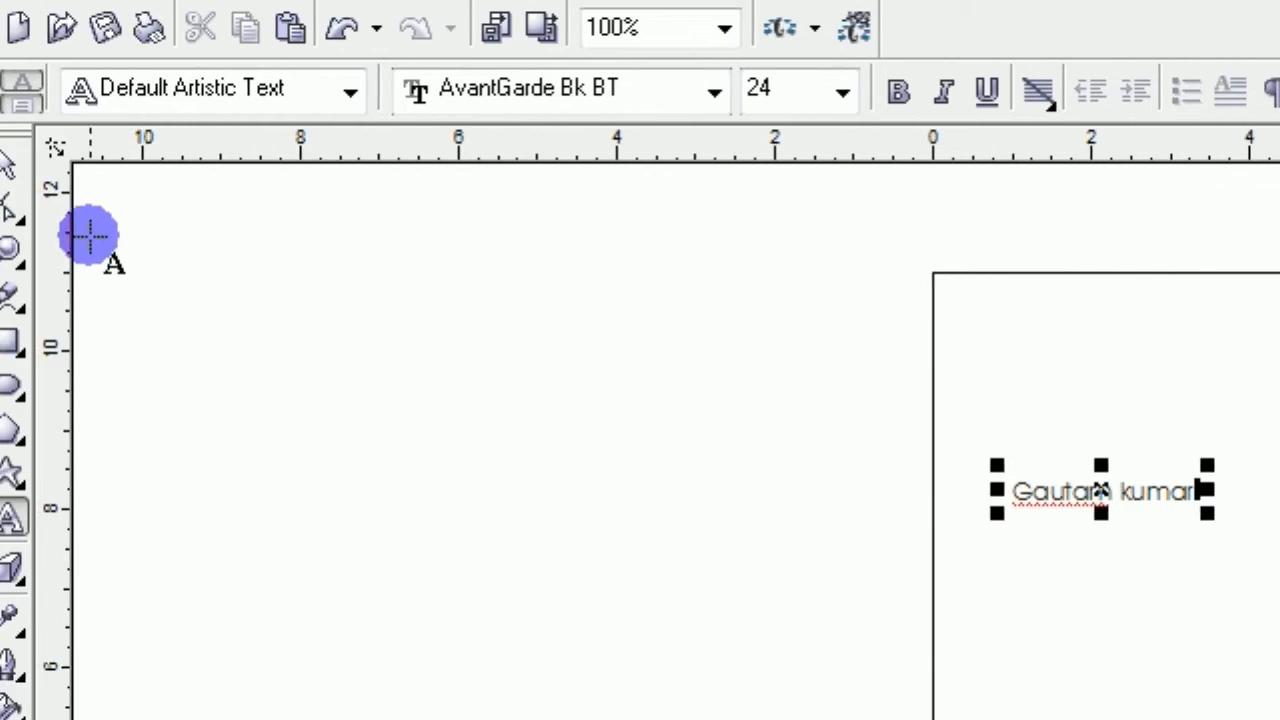
Enlarge the name text proportionally to about 62.6 pt, so it spans most of the page width
left_click(27, 182)
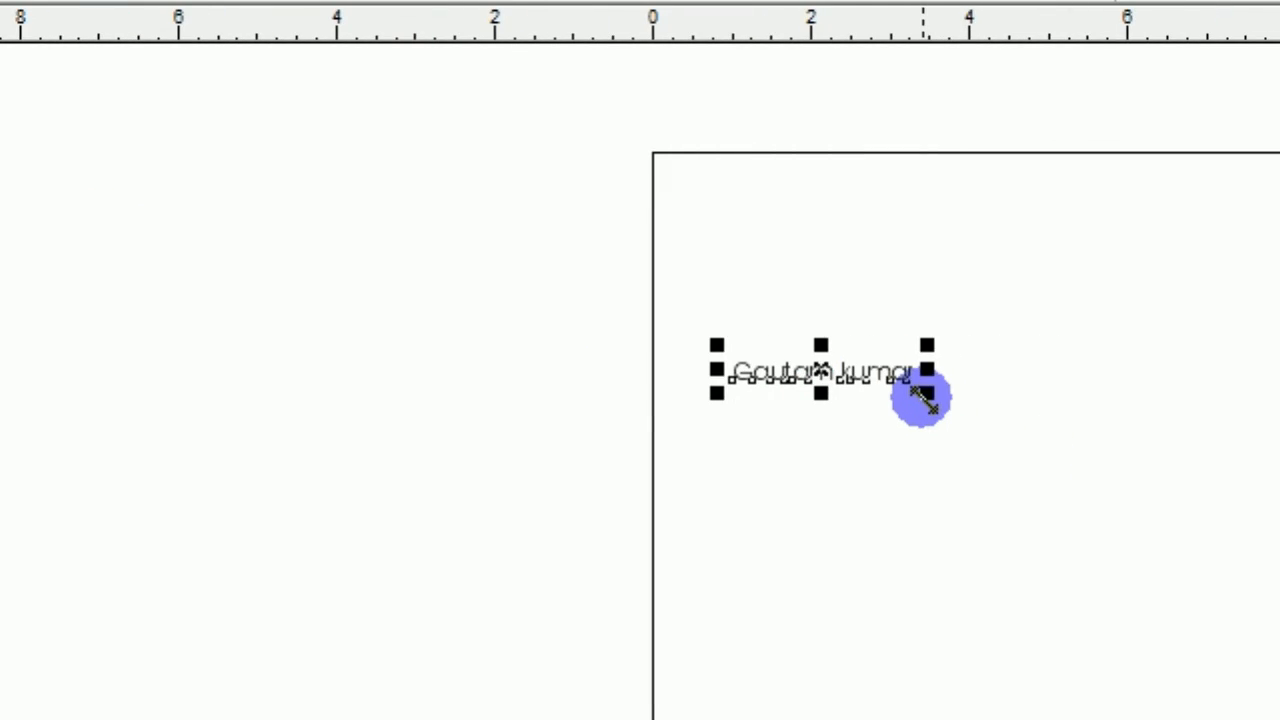
left_click_drag(921, 397, 1211, 497)
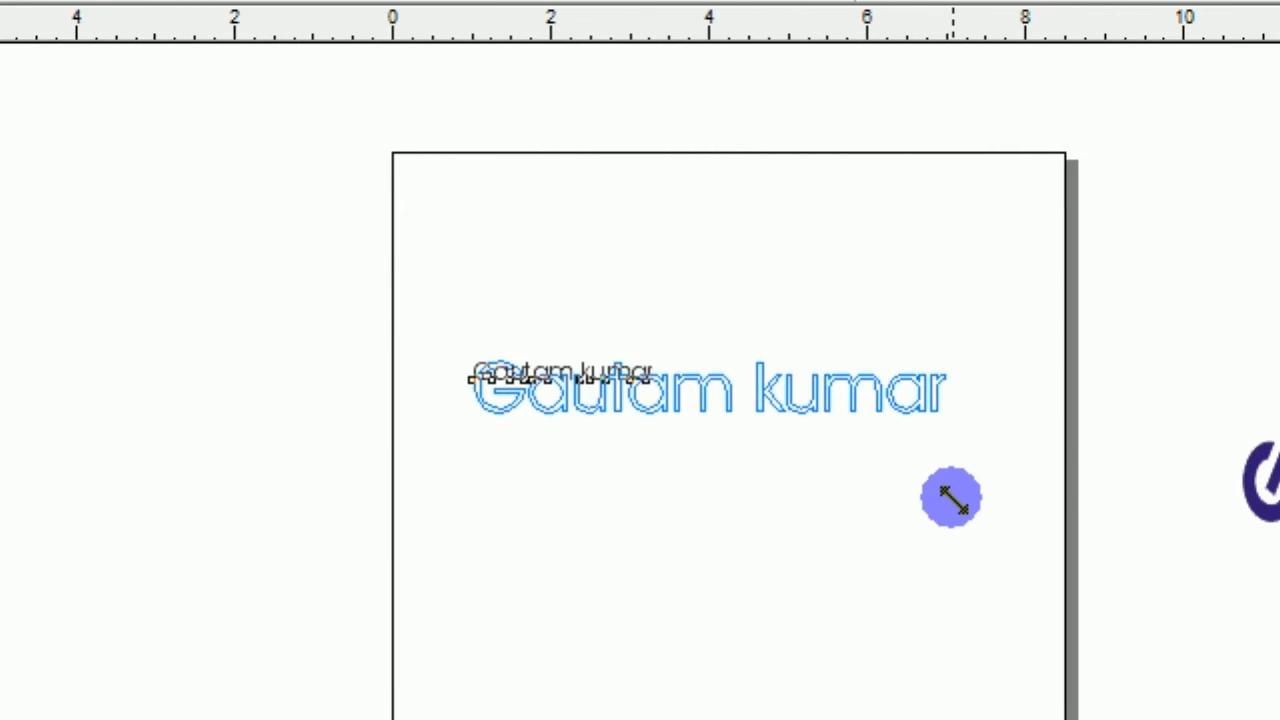
left_click_drag(951, 497, 951, 497)
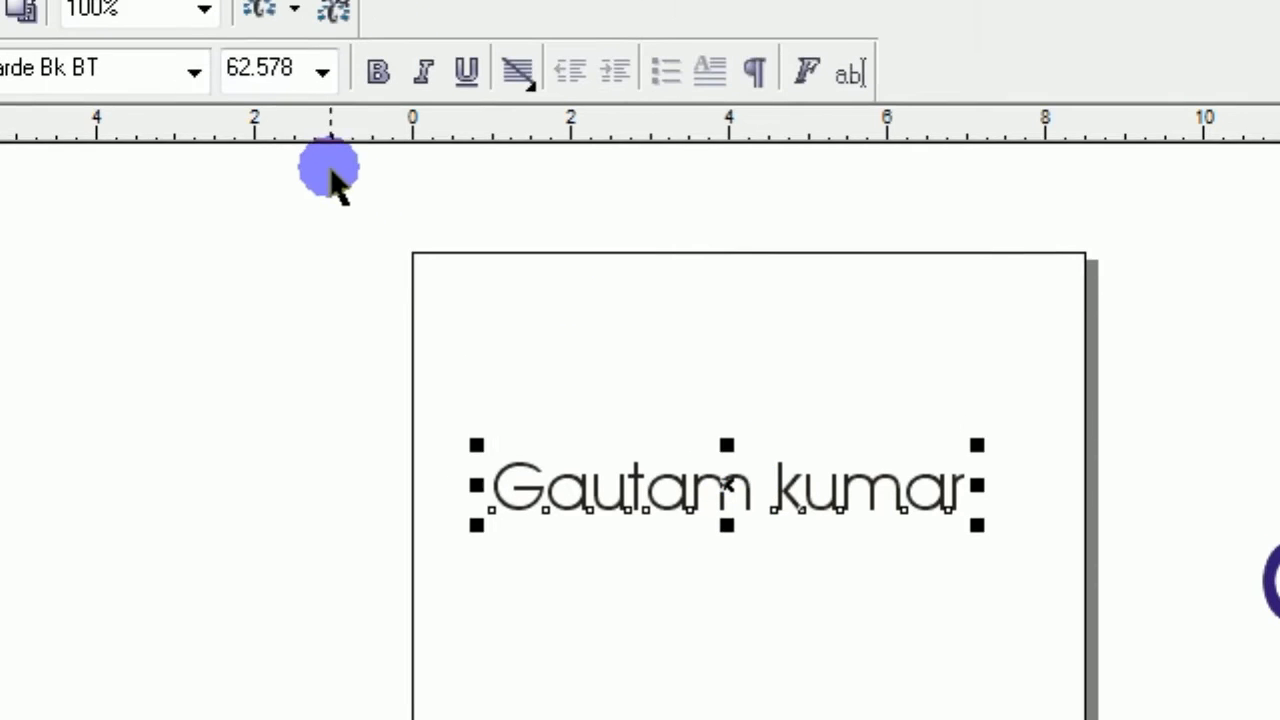
Make the name text bold and give it an orange-red fill with a yellow outline
left_click(400, 191)
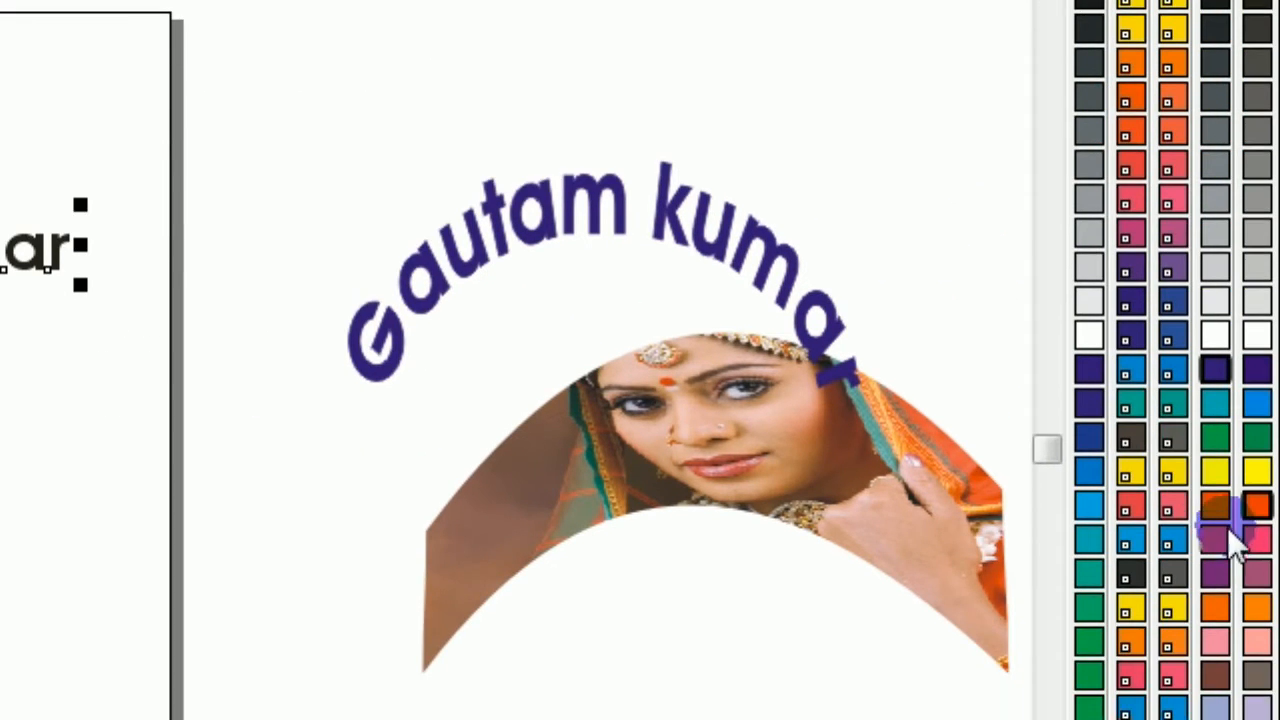
left_click(1223, 510)
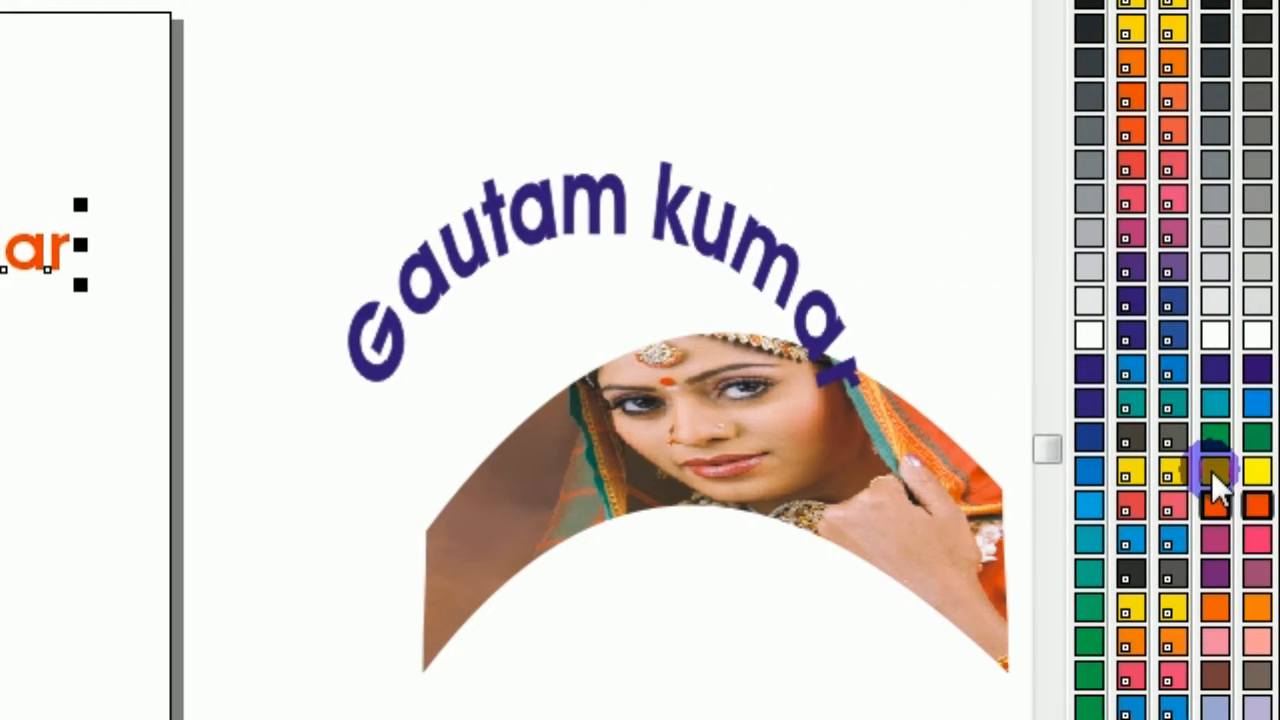
left_click(1213, 473)
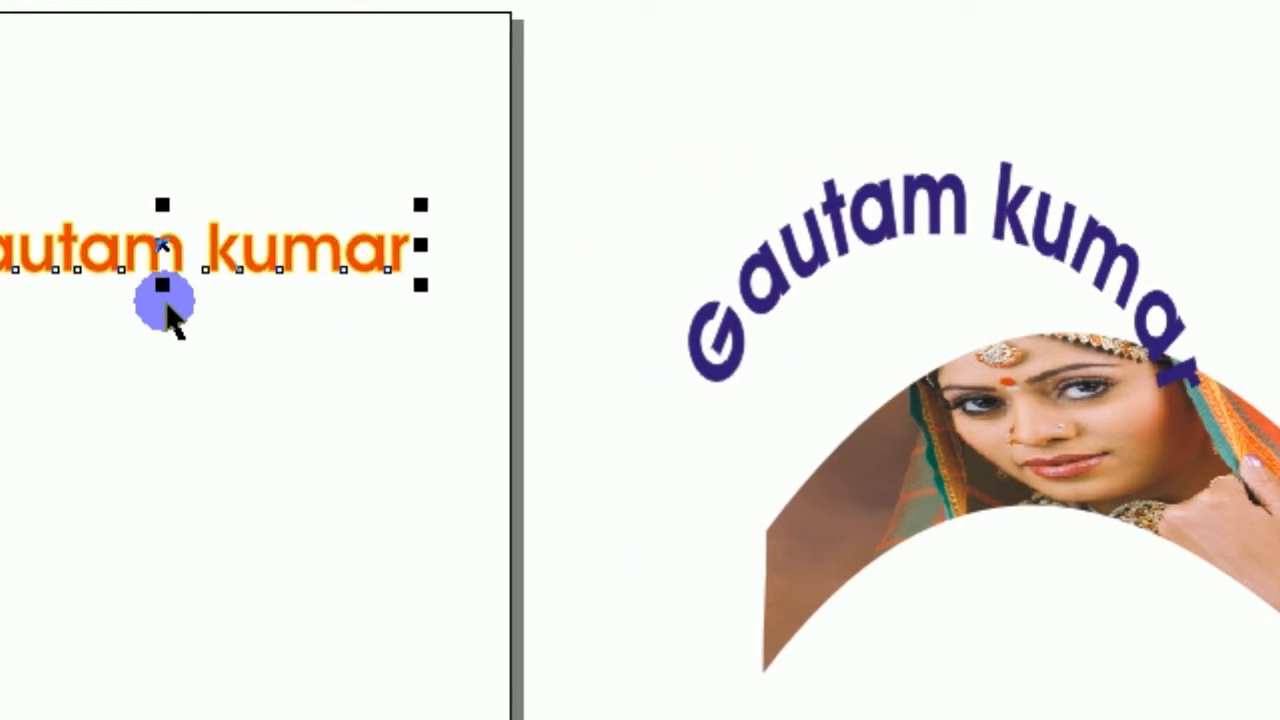
Stretch the name text slightly taller and move it up near the top of the page
left_click_drag(323, 287, 322, 304)
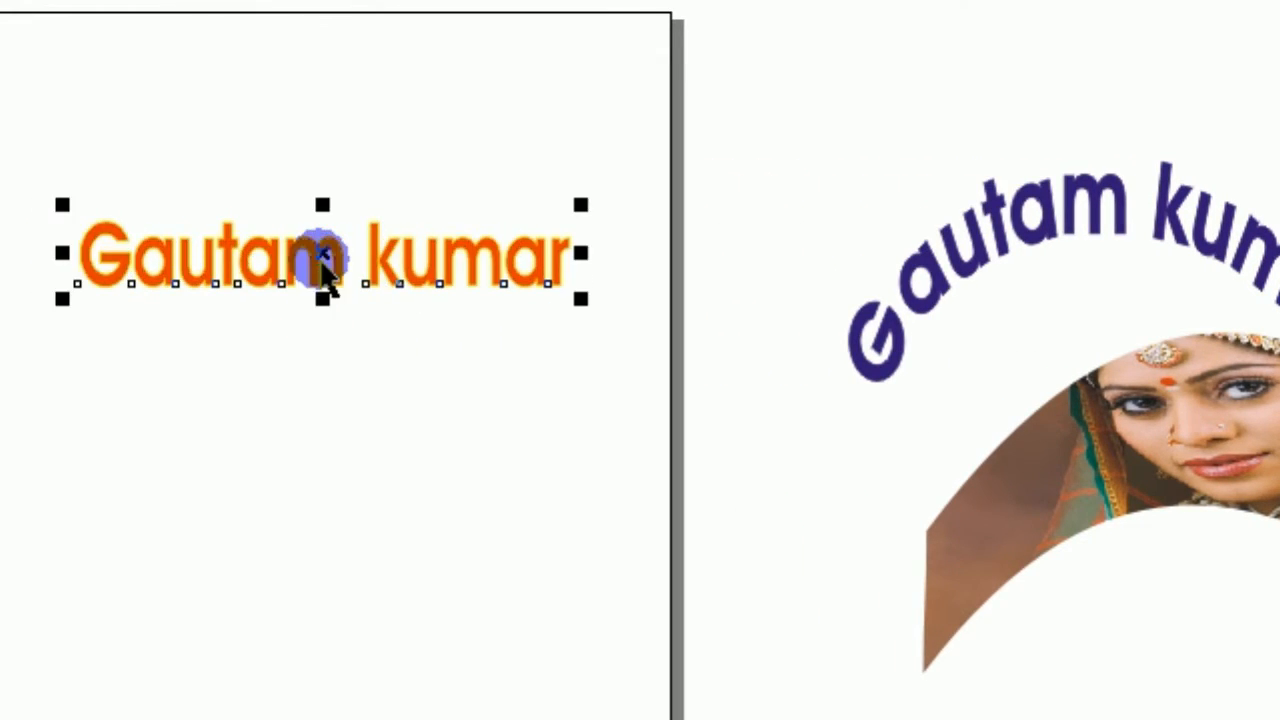
left_click_drag(322, 259, 307, 170)
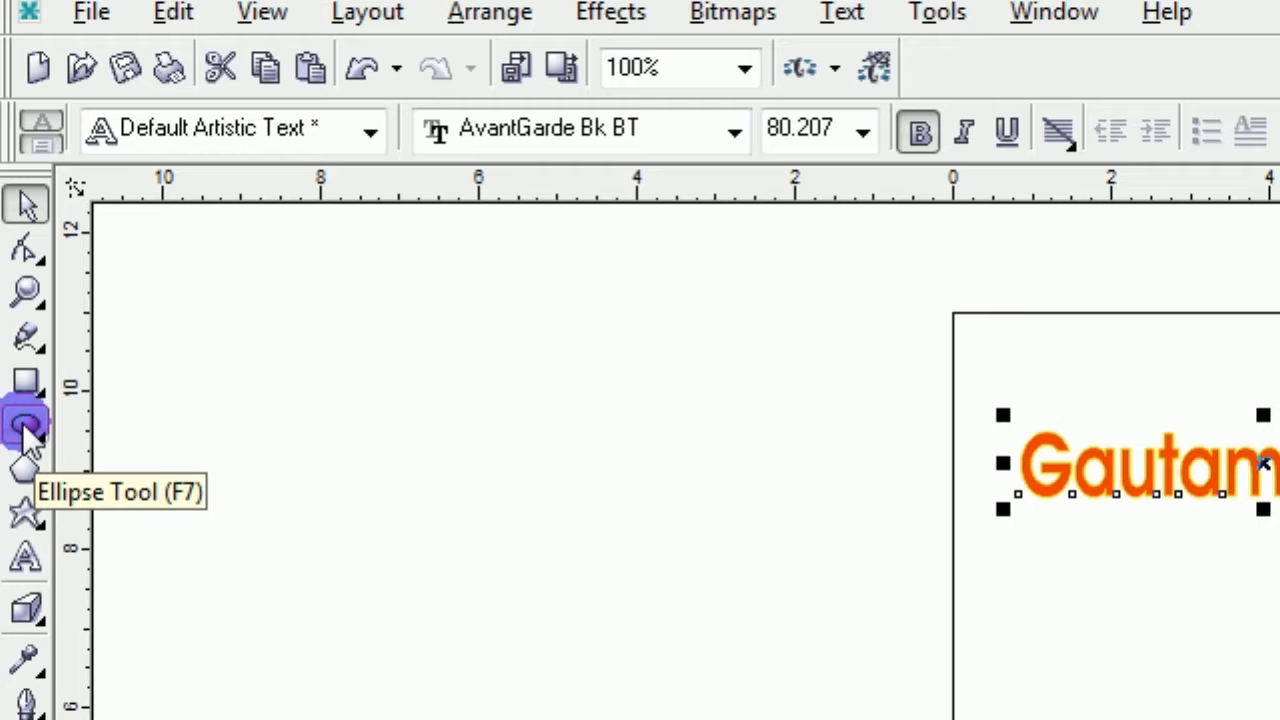
Draw an ellipse about 5.5 inches wide and 5 inches high below the name text
left_click(26, 426)
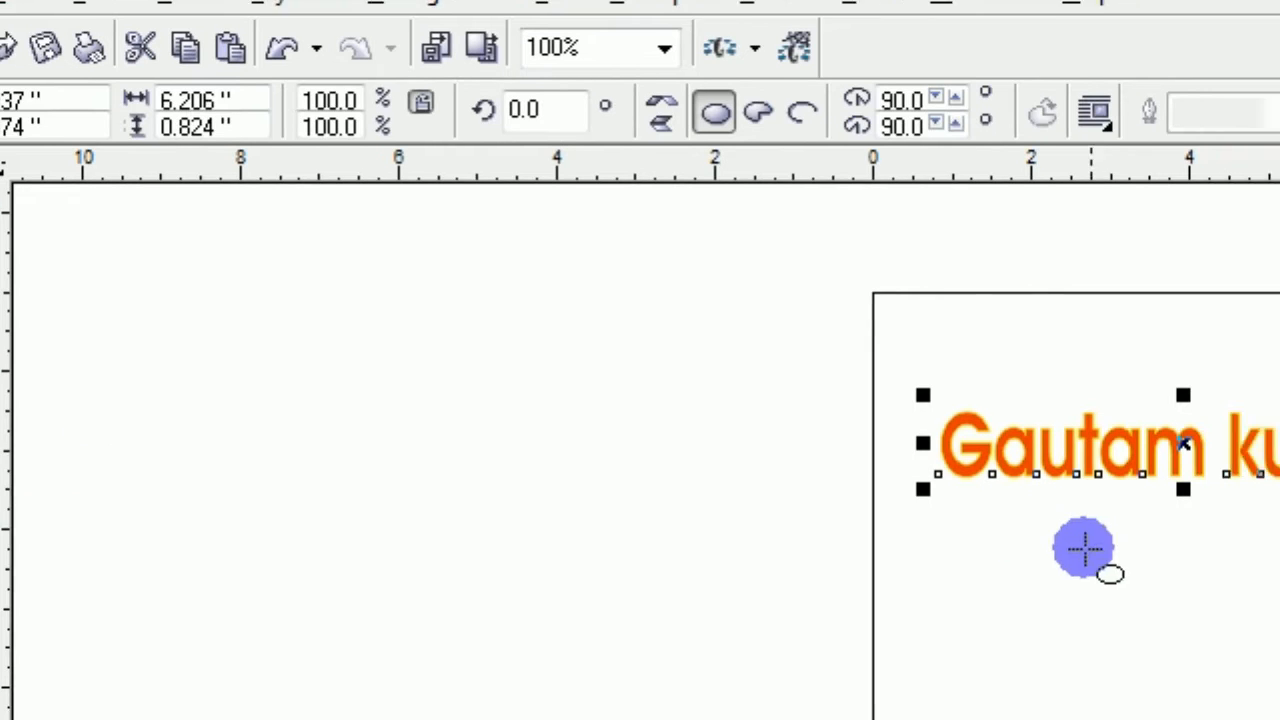
left_click_drag(1138, 595, 1279, 719)
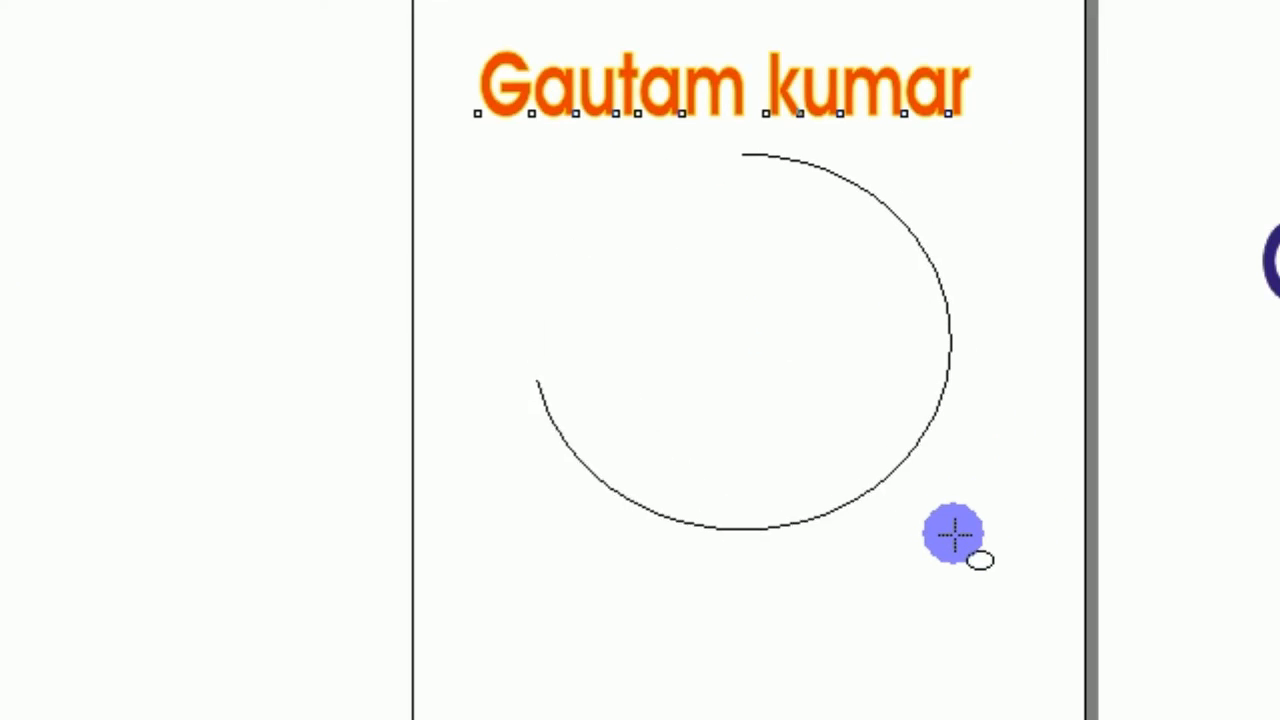
left_click_drag(948, 533, 948, 533)
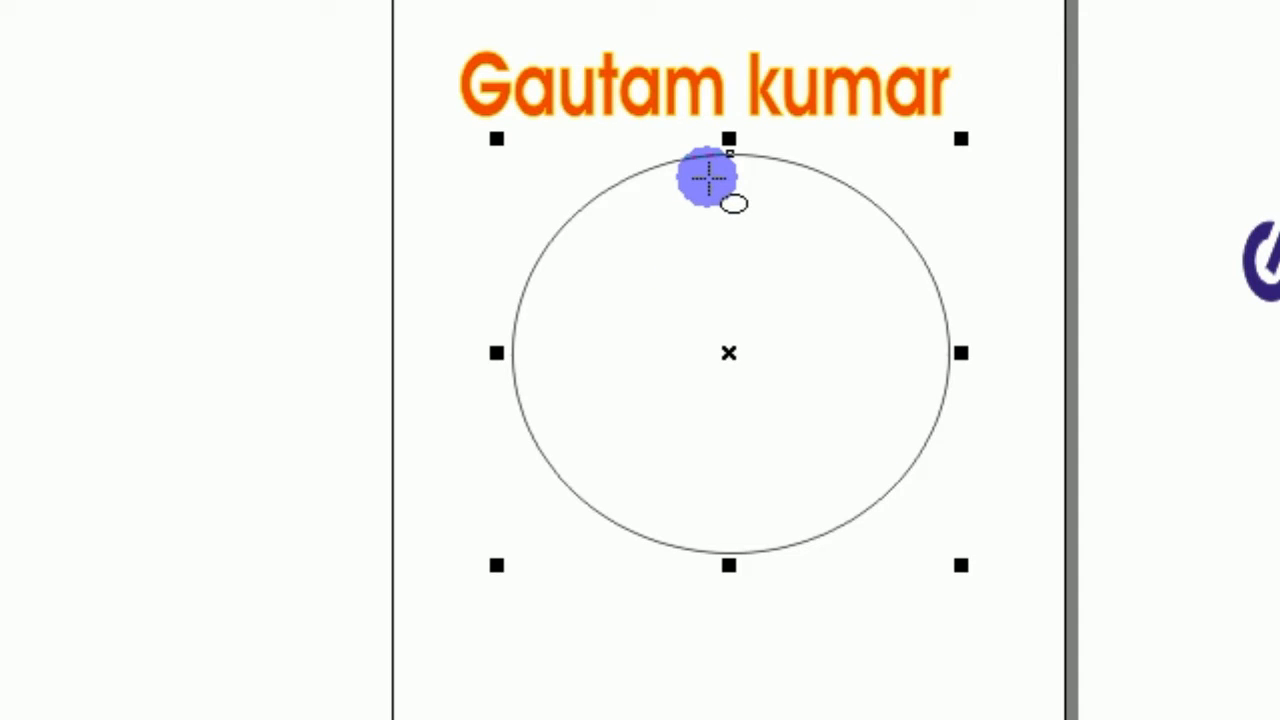
Fit the name text to the ellipse as its path so it curves over the upper arc
left_click(38, 192)
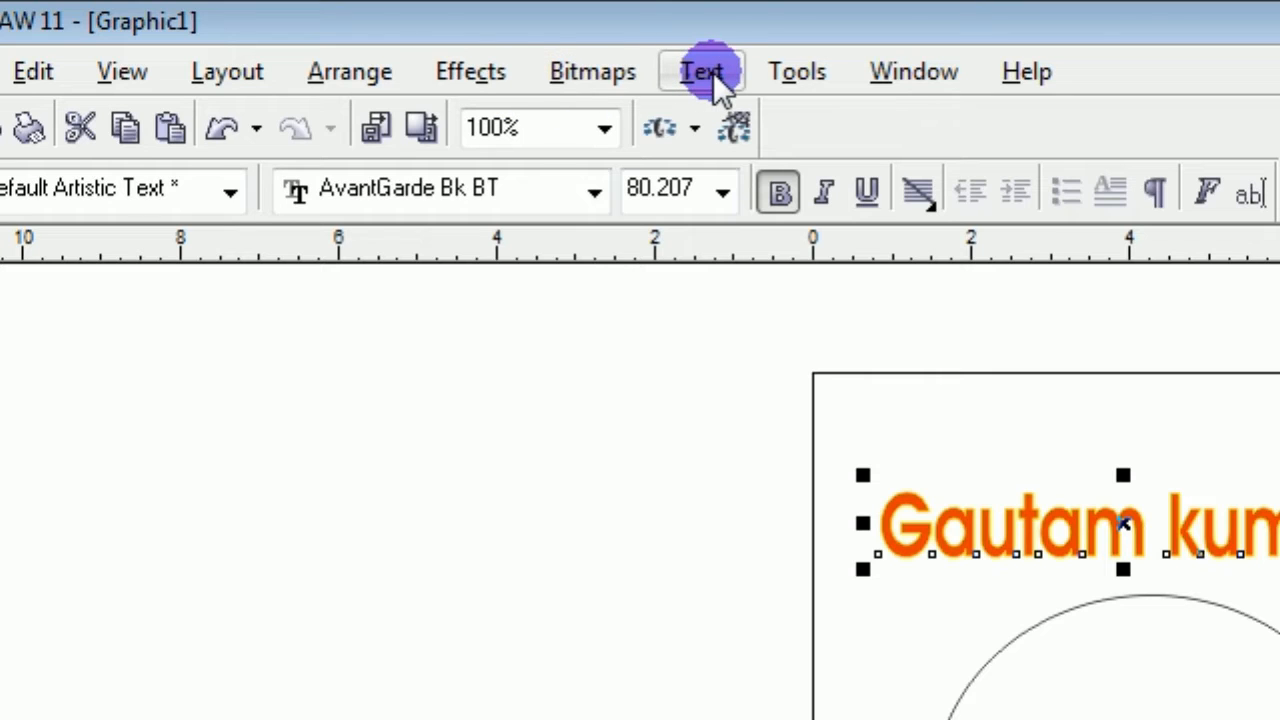
left_click(713, 72)
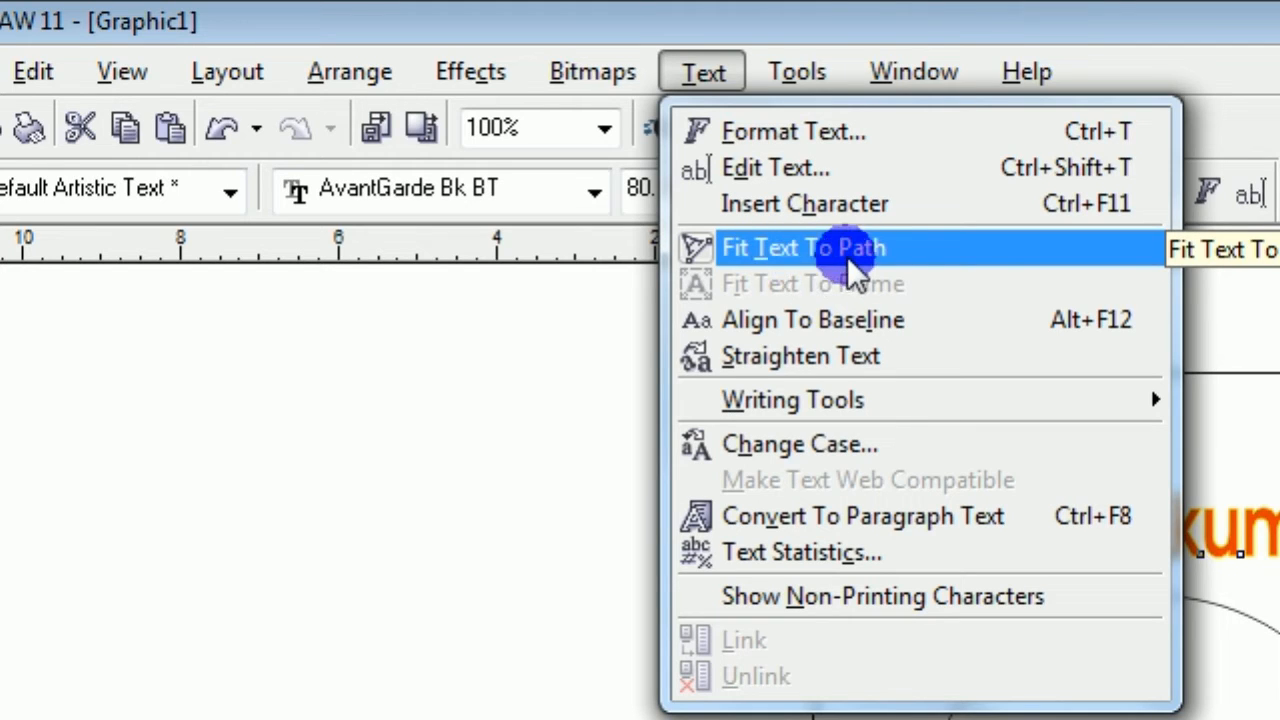
left_click(908, 250)
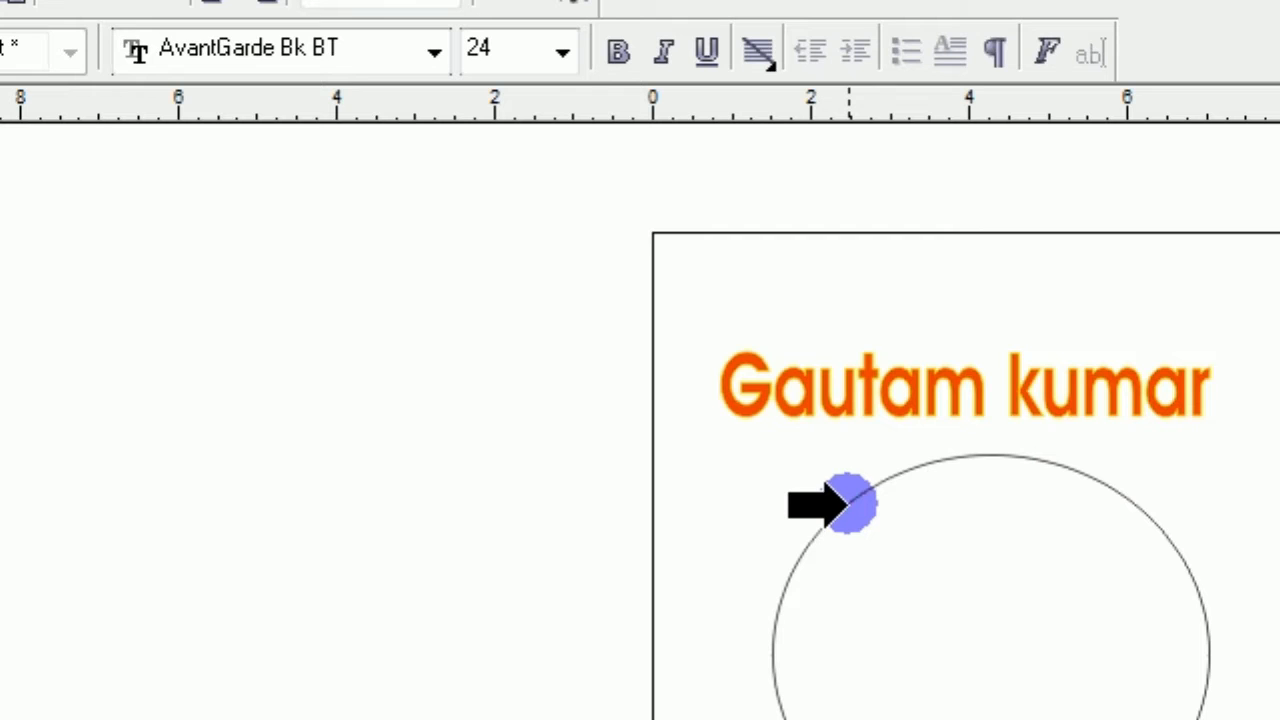
left_click(848, 505)
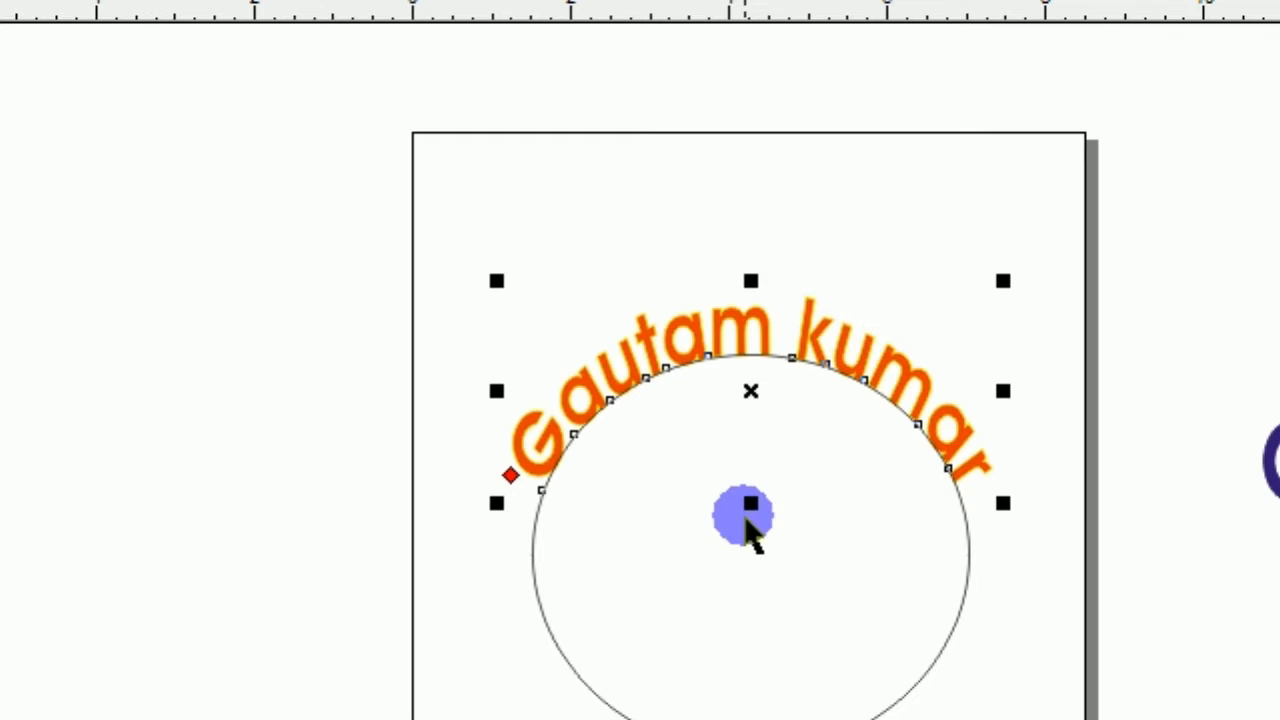
Move the ellipse together with its curved text slightly up on the page
left_click(623, 200)
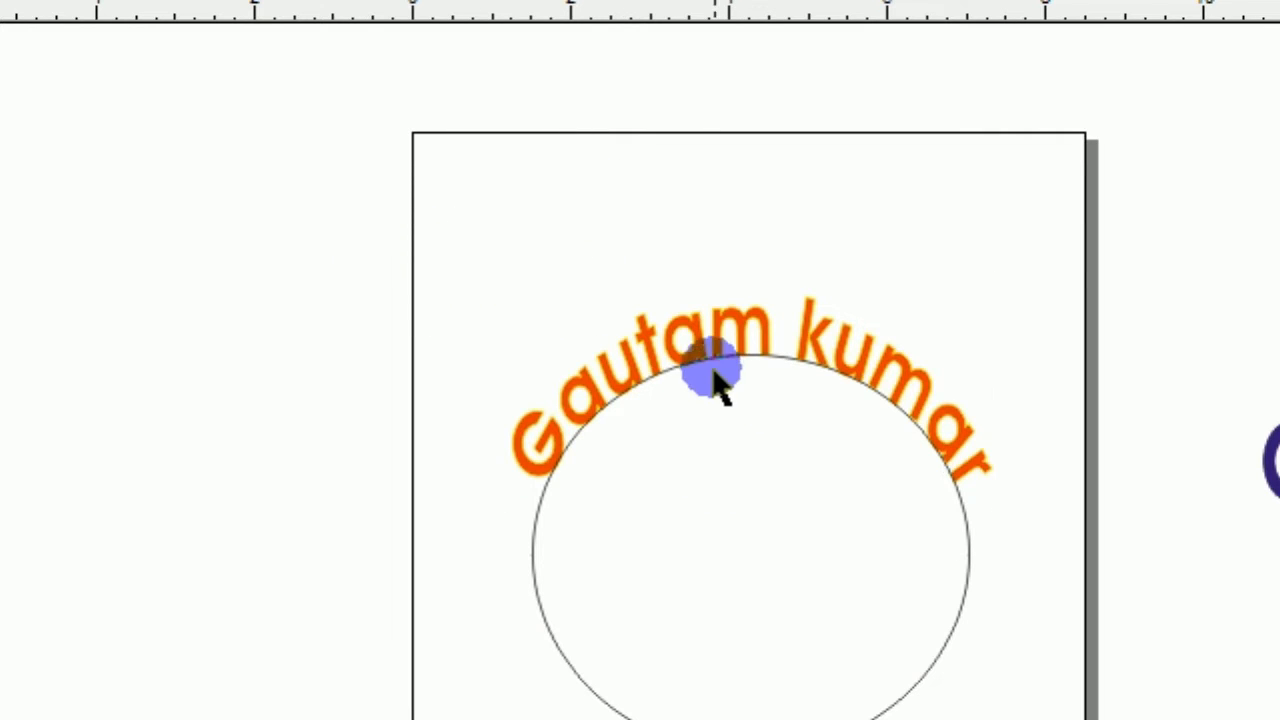
left_click_drag(710, 358, 698, 283)
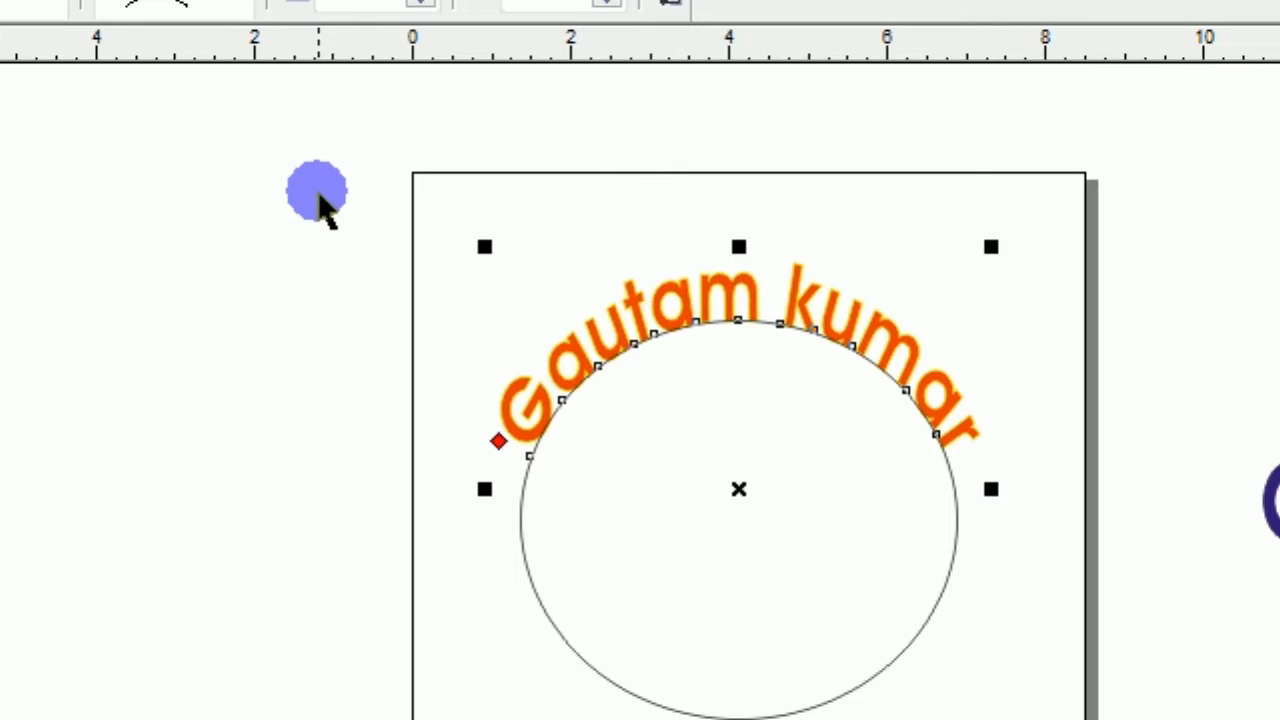
left_click(965, 540)
left_click_drag(965, 577, 941, 530)
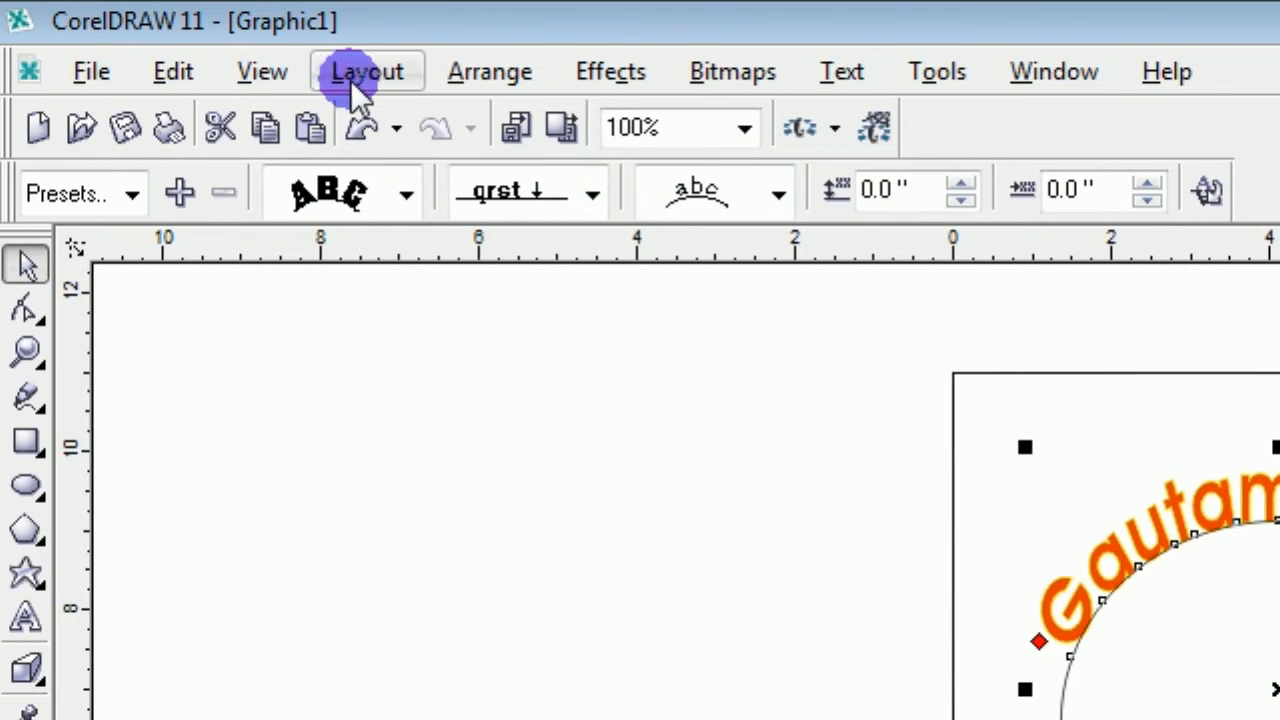
Break the curved text apart from its ellipse path and clear the selection
left_click(485, 80)
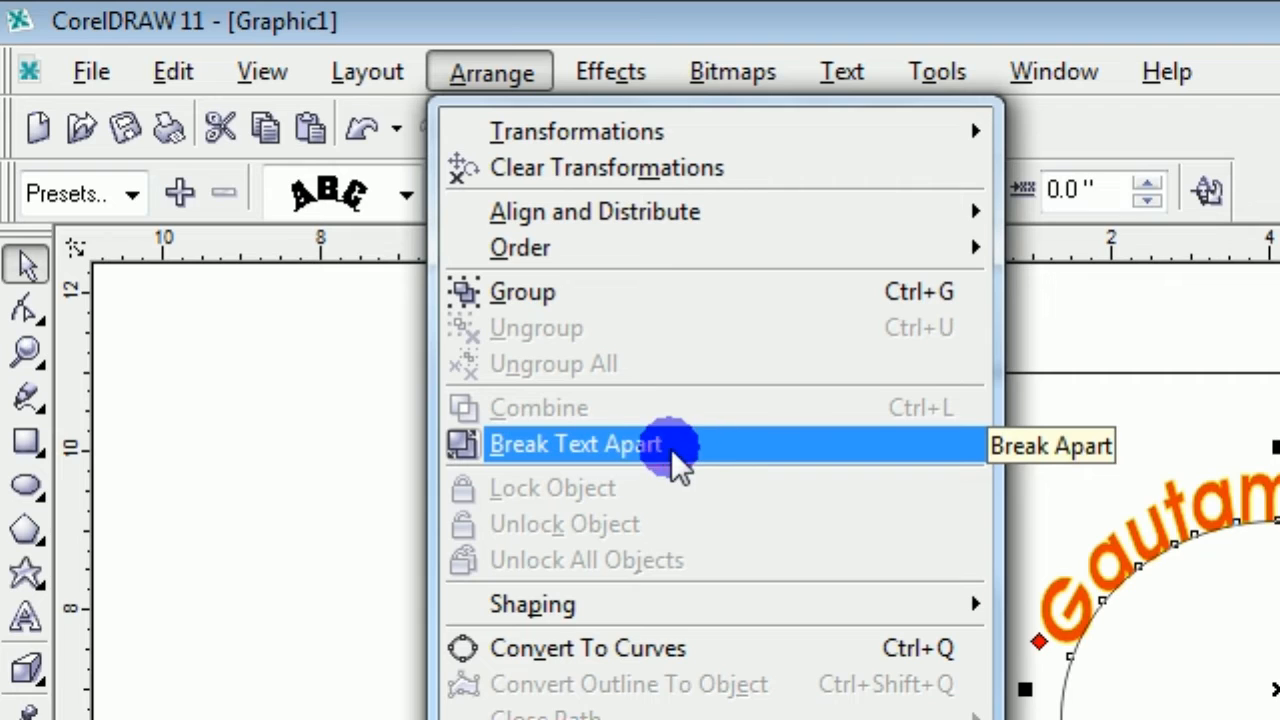
left_click(703, 445)
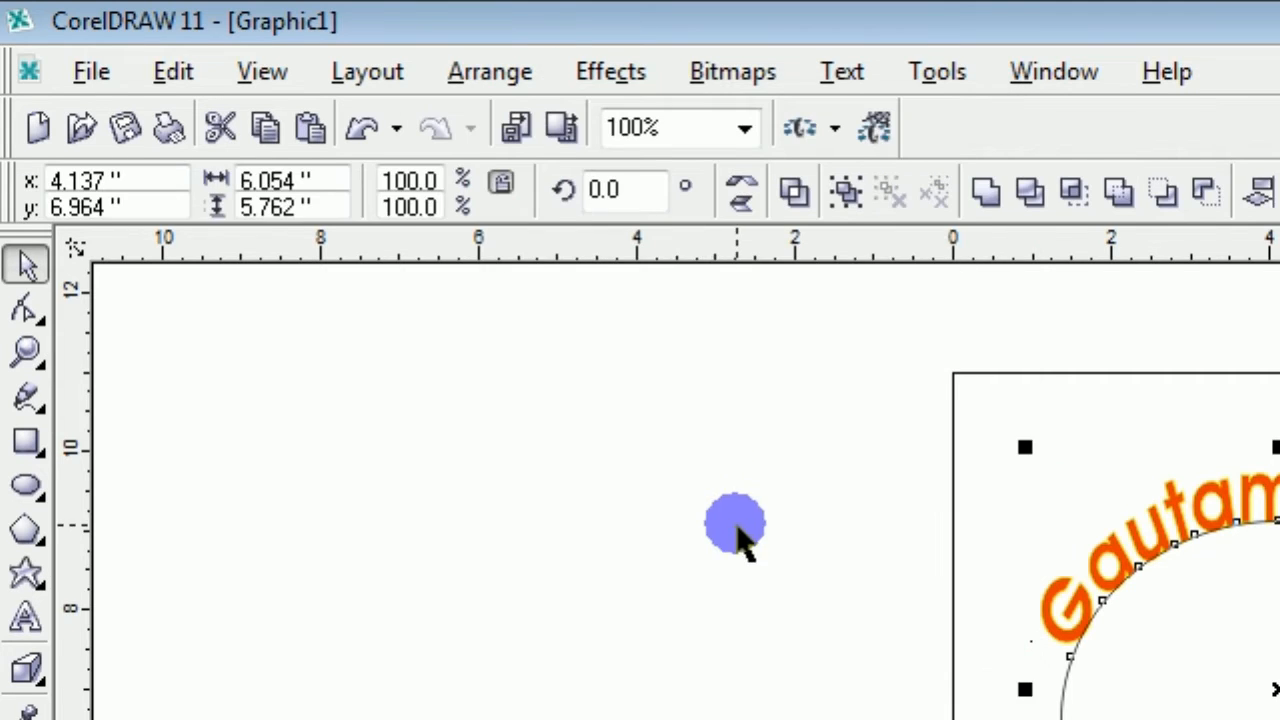
left_click(815, 637)
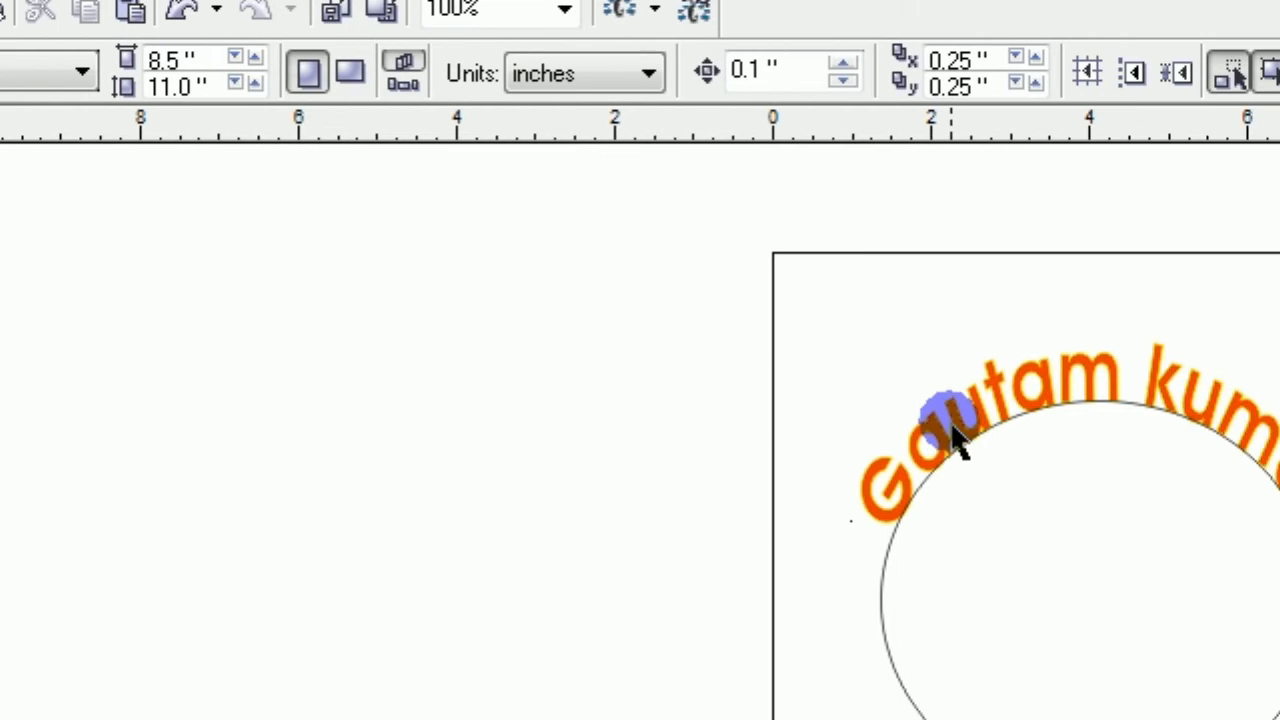
Move the curved text up off the ellipse and delete the ellipse
left_click_drag(1133, 422, 1116, 354)
left_click(975, 418)
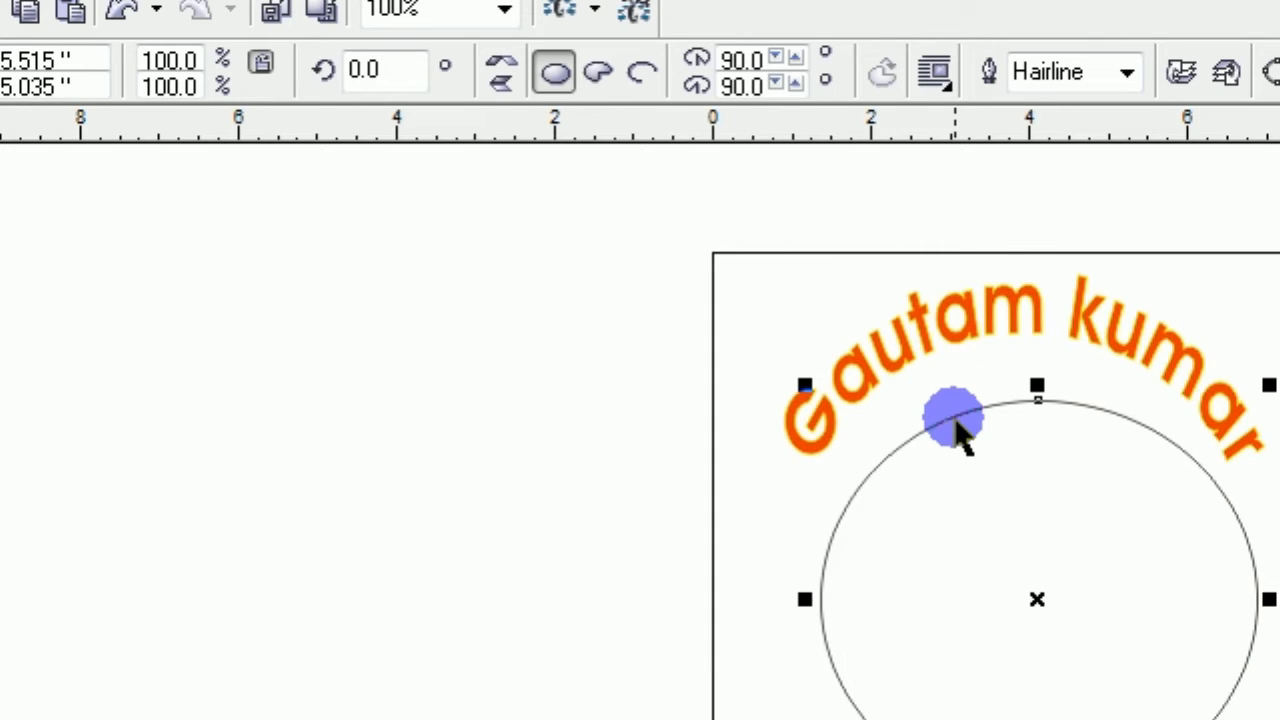
key("Delete")
Reposition the curved text at the upper right of the page, overhanging the page edge
left_click_drag(925, 325, 908, 480)
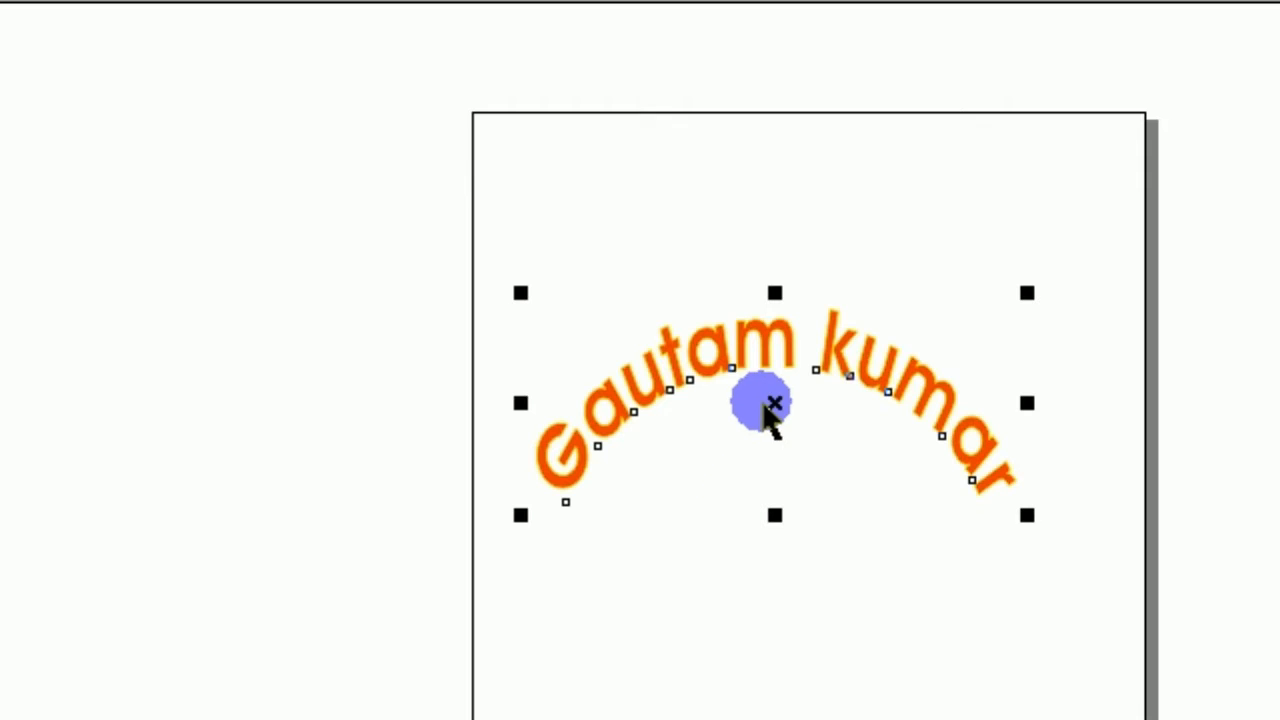
left_click_drag(777, 402, 978, 208)
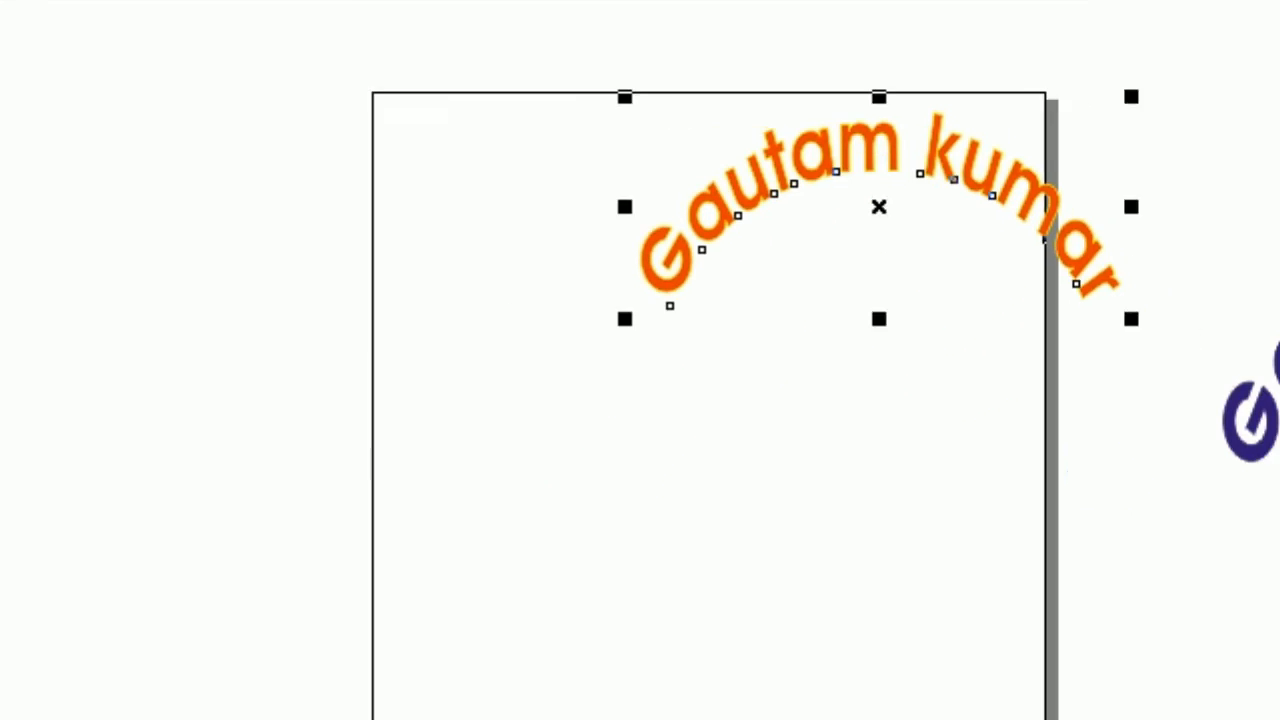
Move the arched sample photo onto the page and delete it
left_click_drag(1252, 475, 332, 423)
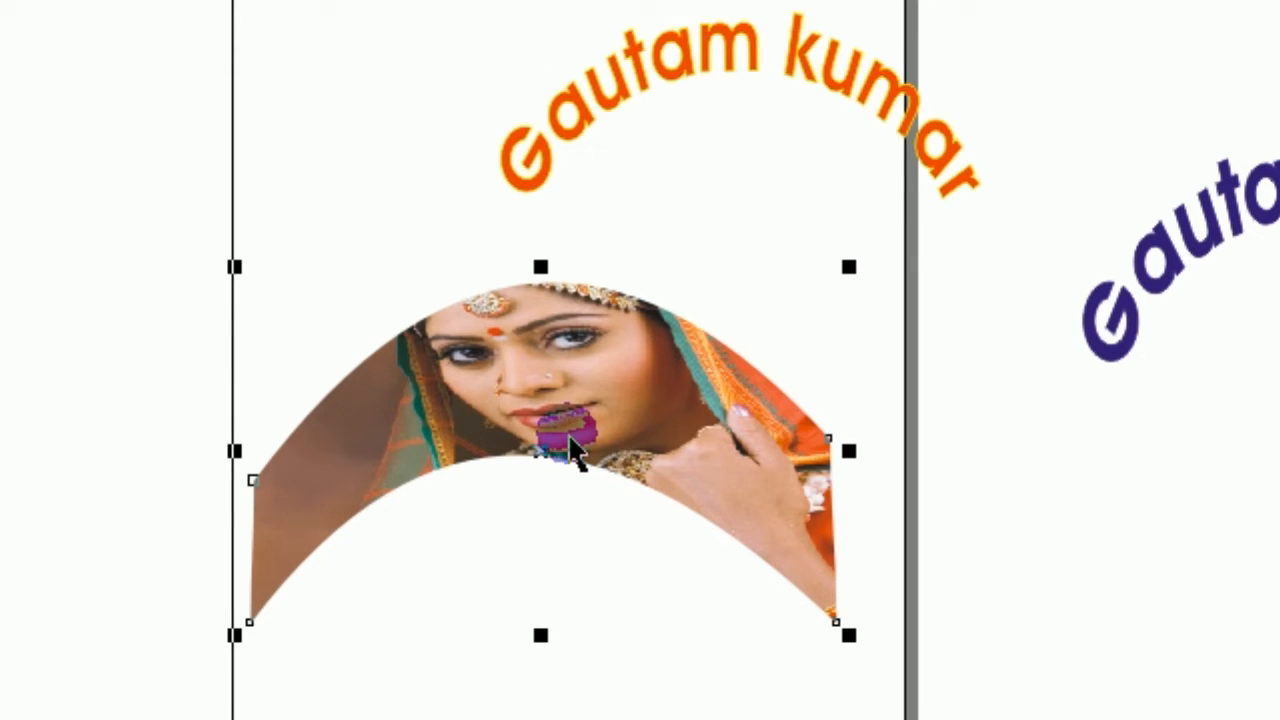
key("Delete")
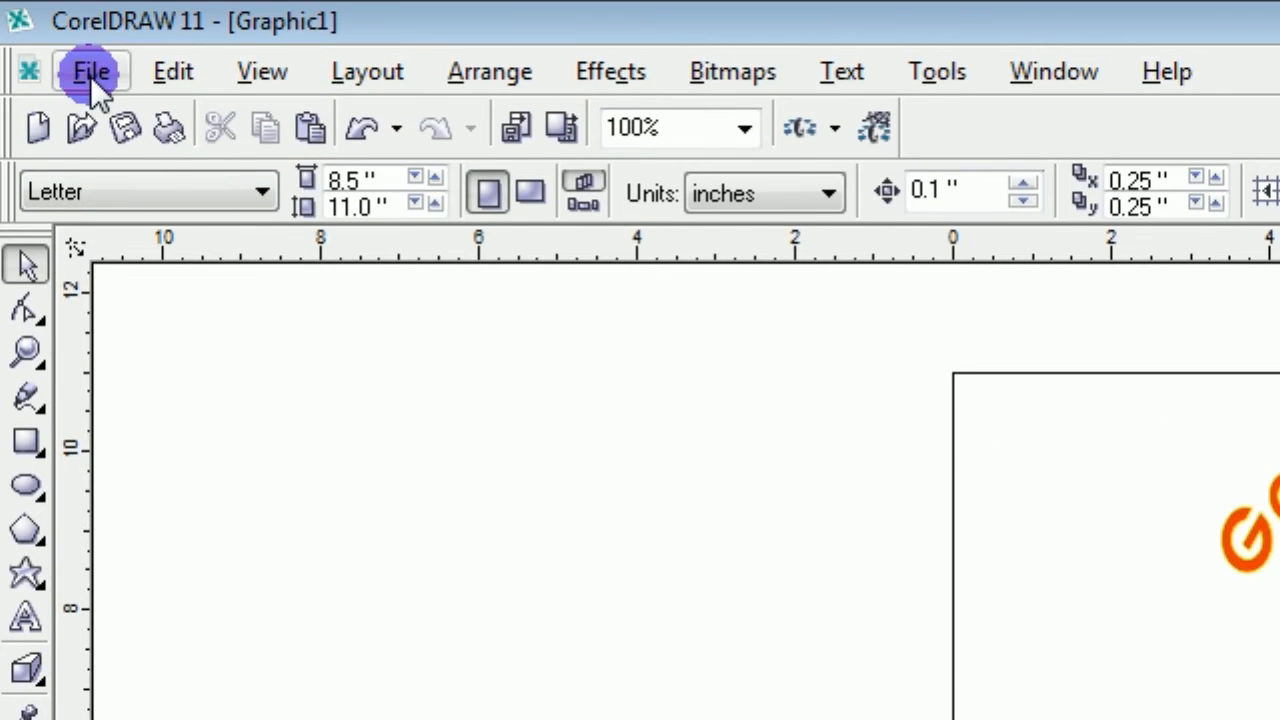
Import the image KD004 from the Originals folder and place it upright across the page's left edge
left_click(90, 35)
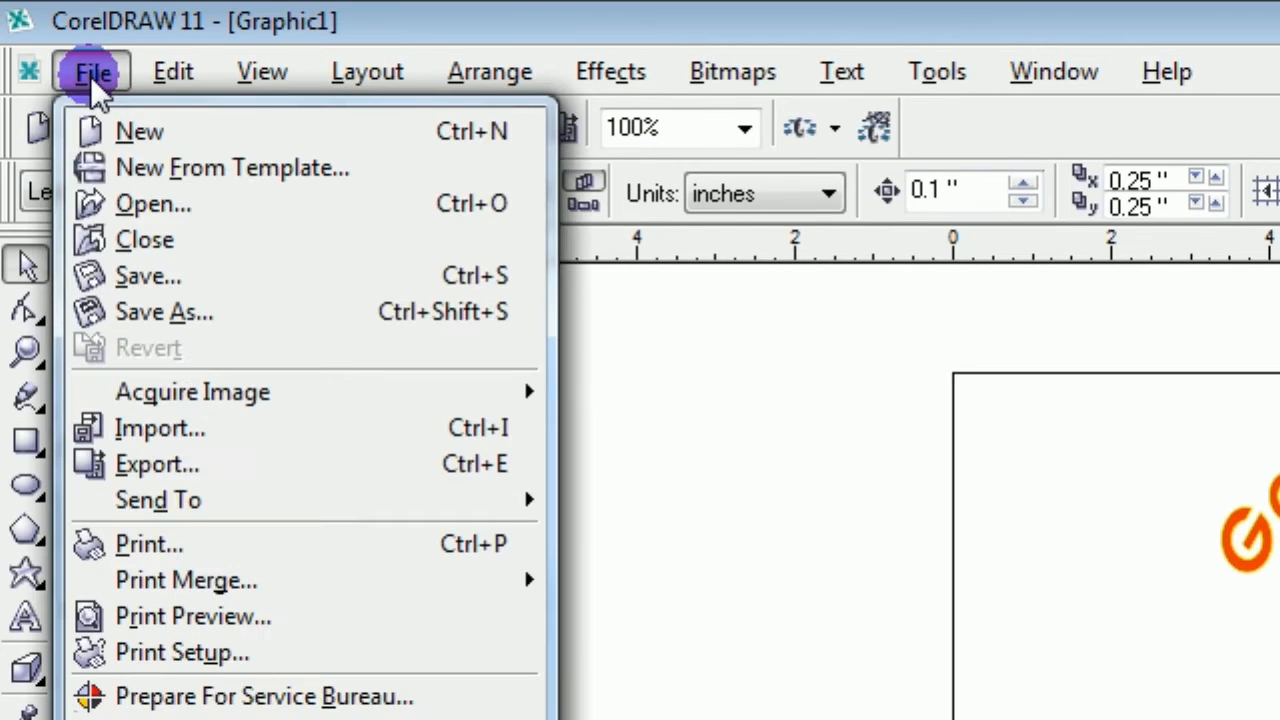
left_click(250, 430)
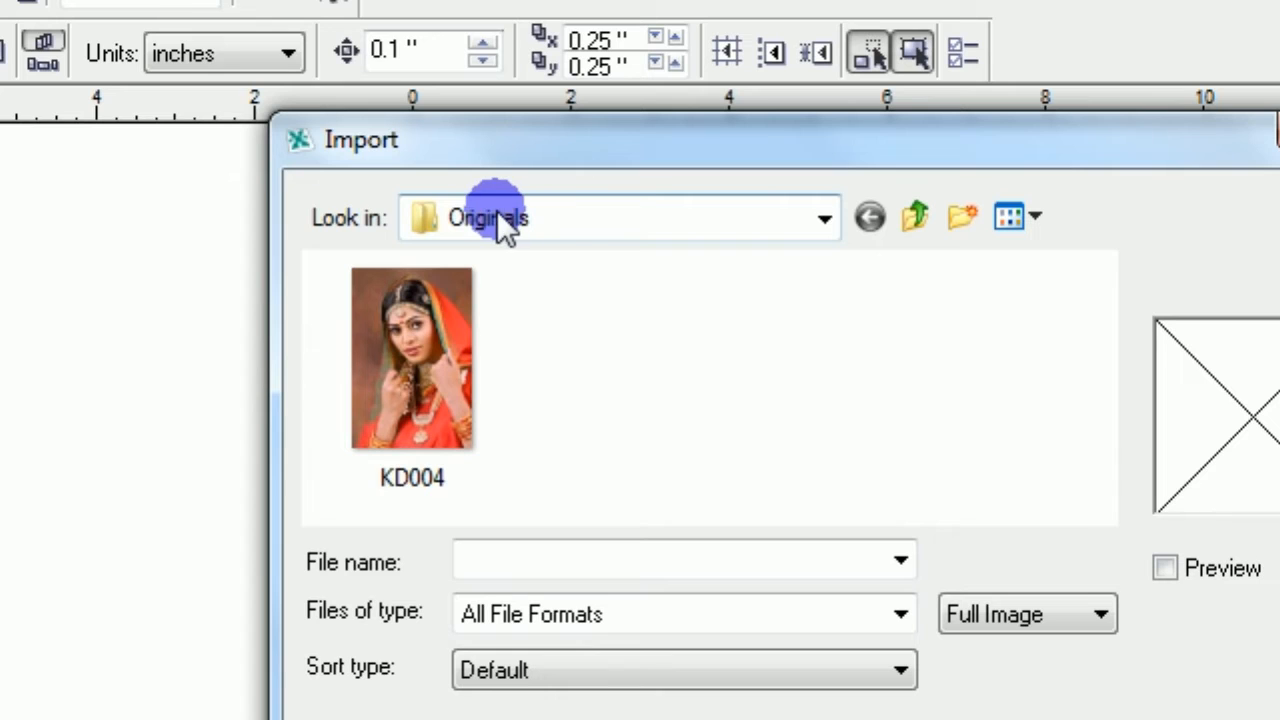
left_click(443, 294)
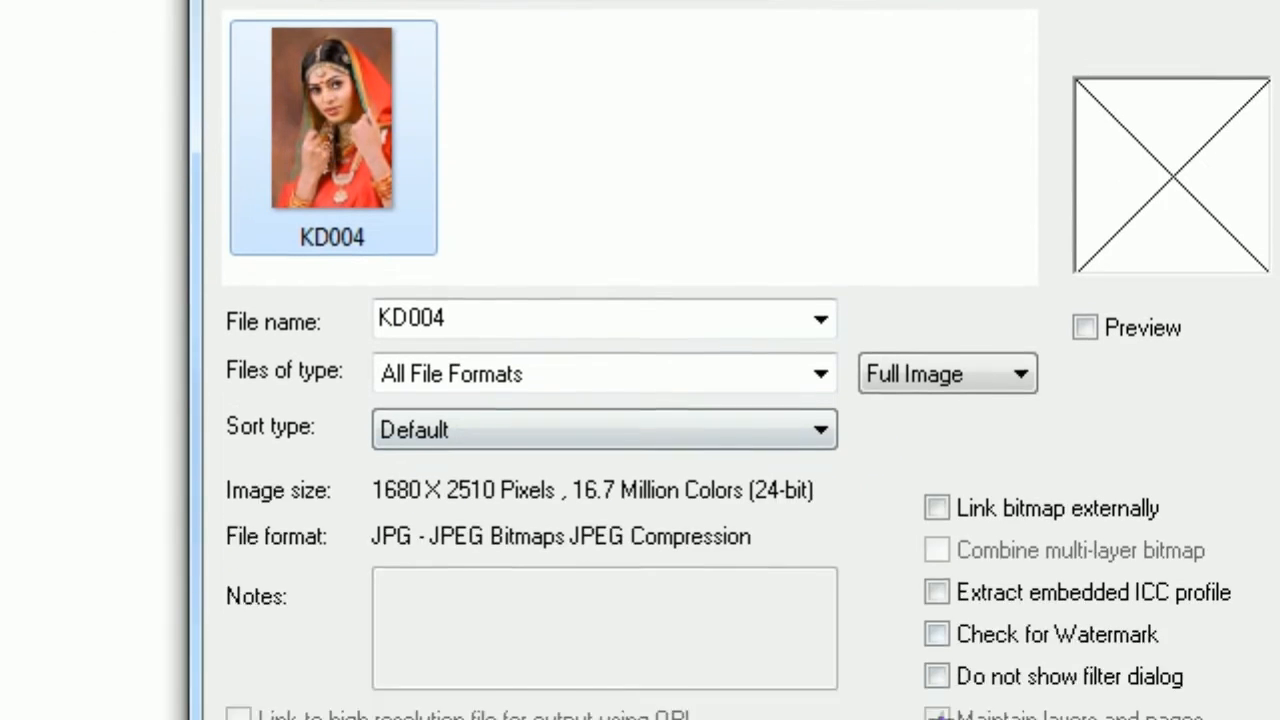
left_click(941, 677)
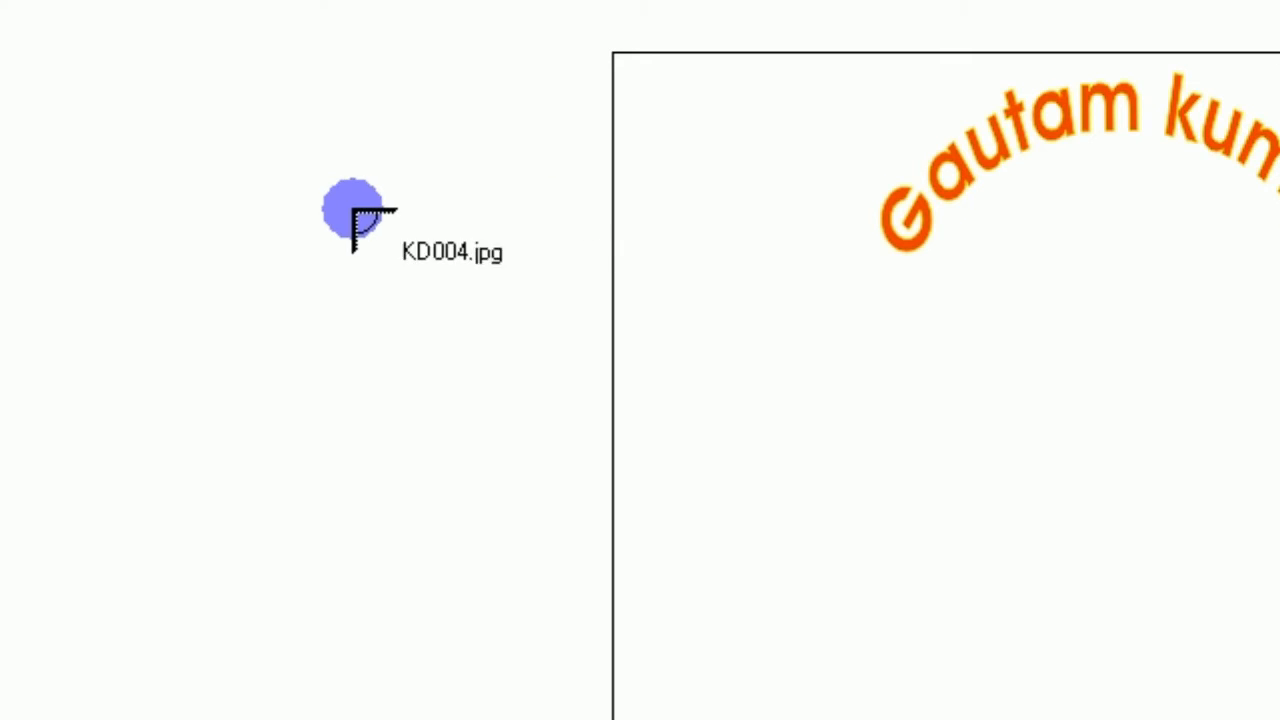
left_click_drag(343, 208, 1080, 630)
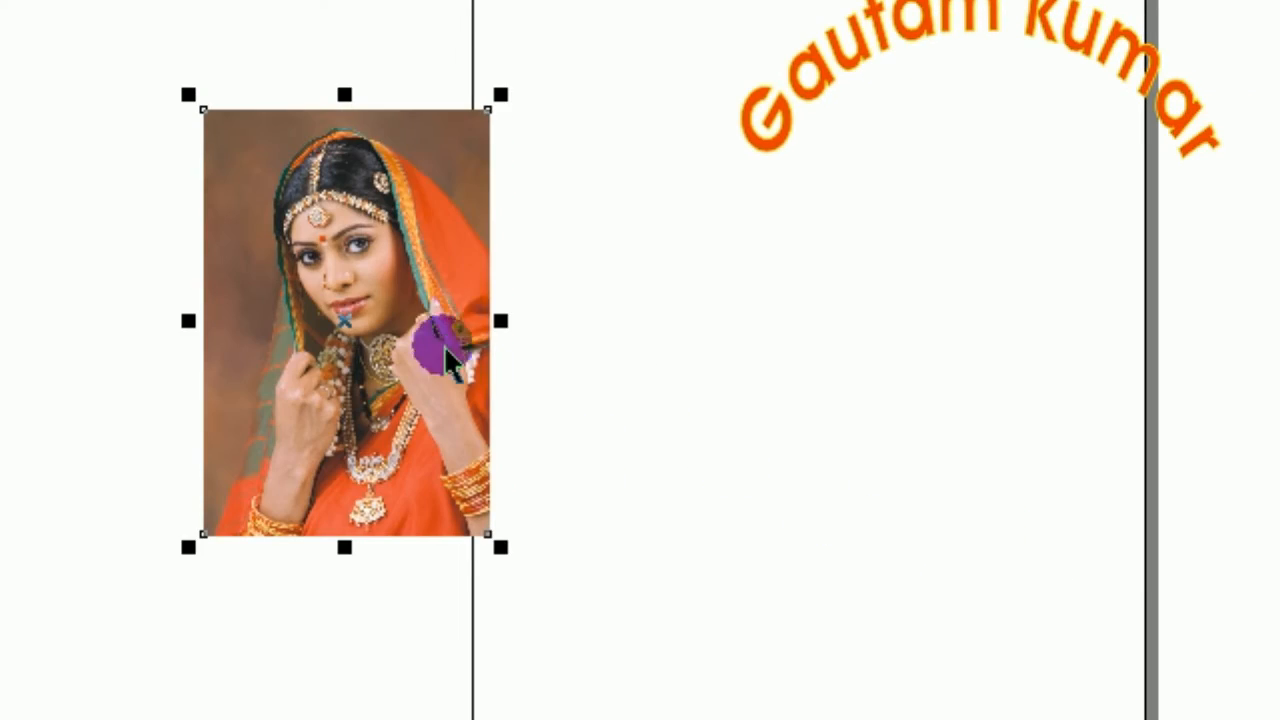
Stretch the photo horizontally to a width of about 5.9 inches and move it off the page, beside its left edge
left_click_drag(500, 321, 686, 323)
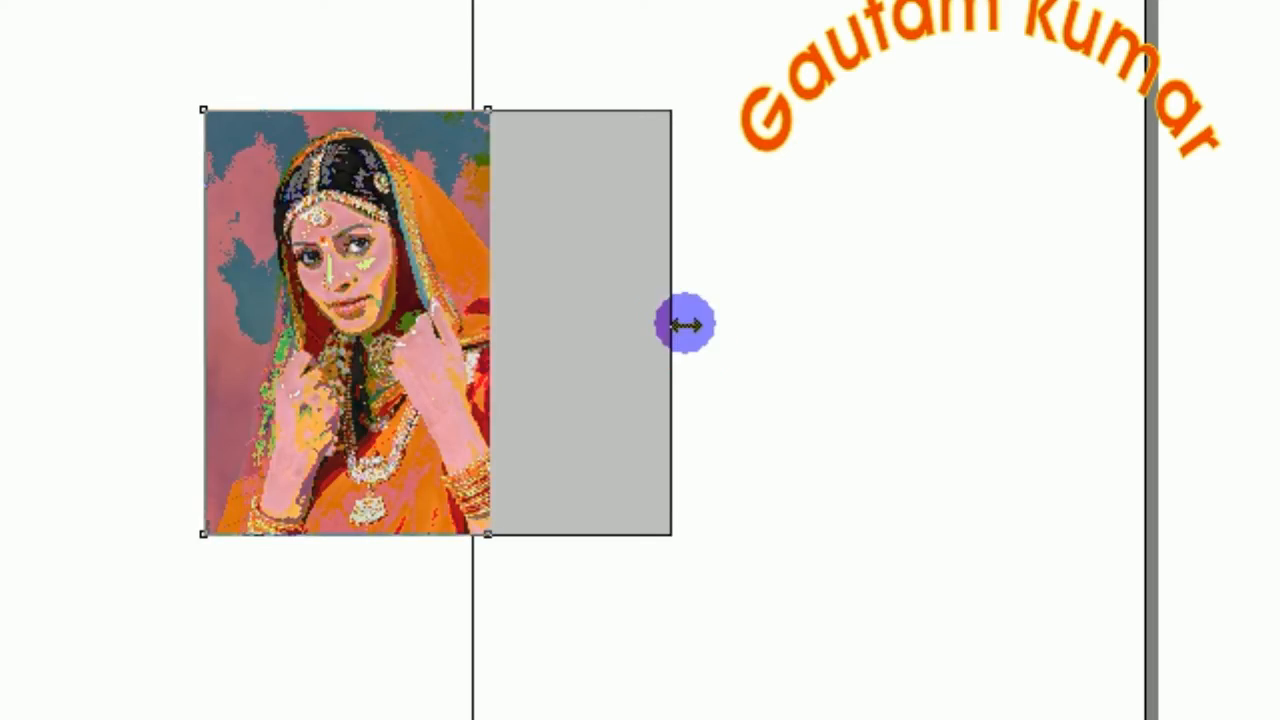
left_click_drag(445, 329, 197, 225)
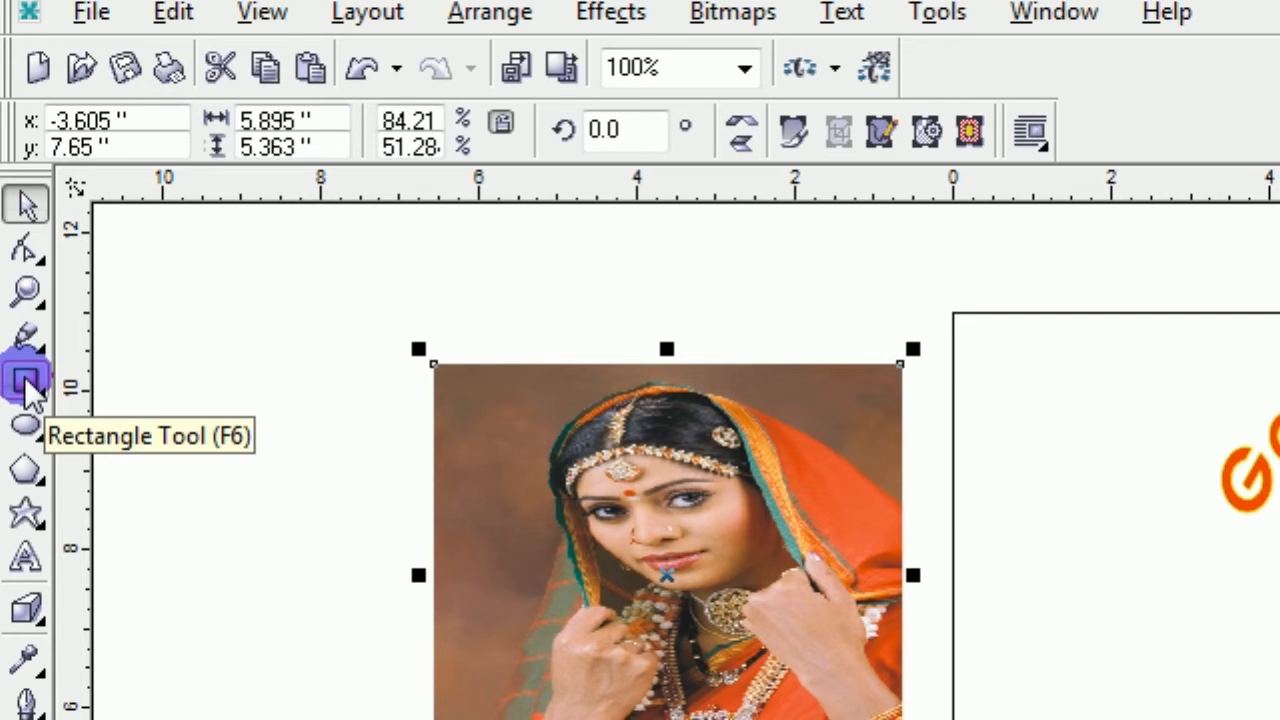
Draw a rectangle about 6.65 by 2.94 inches on the page below the curved text and convert it to curves
left_click(27, 385)
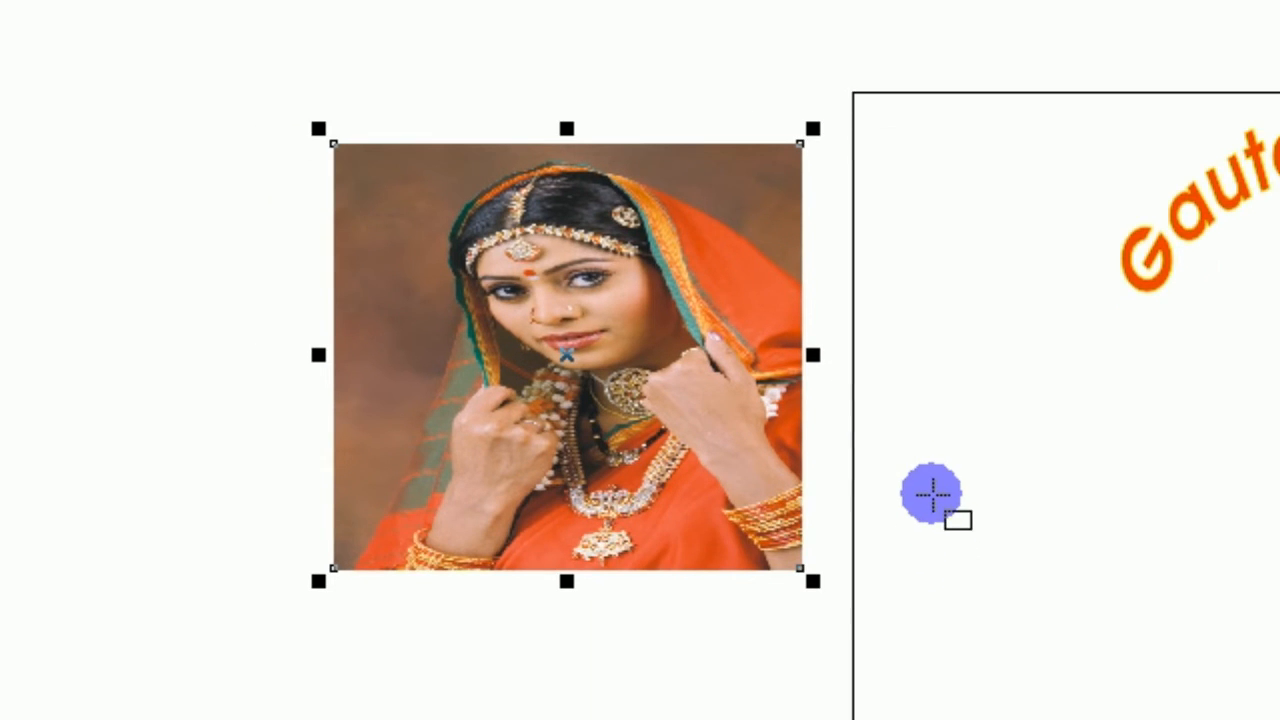
left_click_drag(931, 431, 1279, 663)
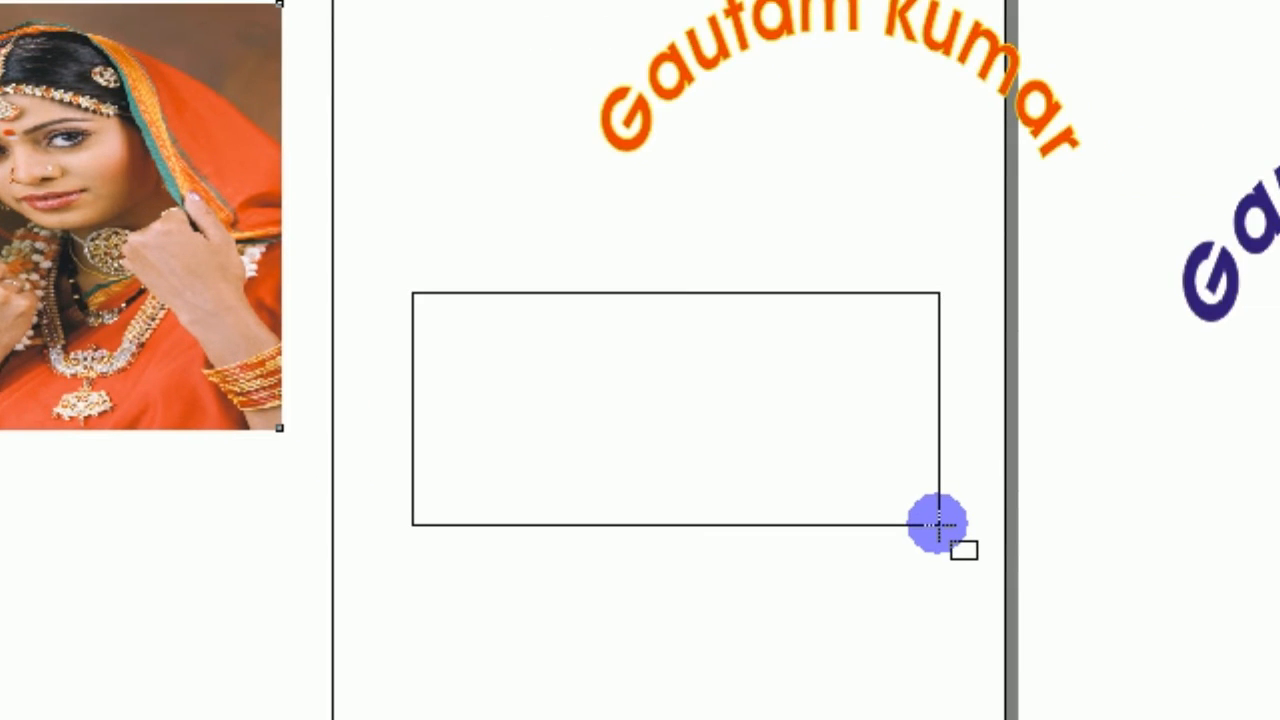
left_click_drag(938, 524, 937, 525)
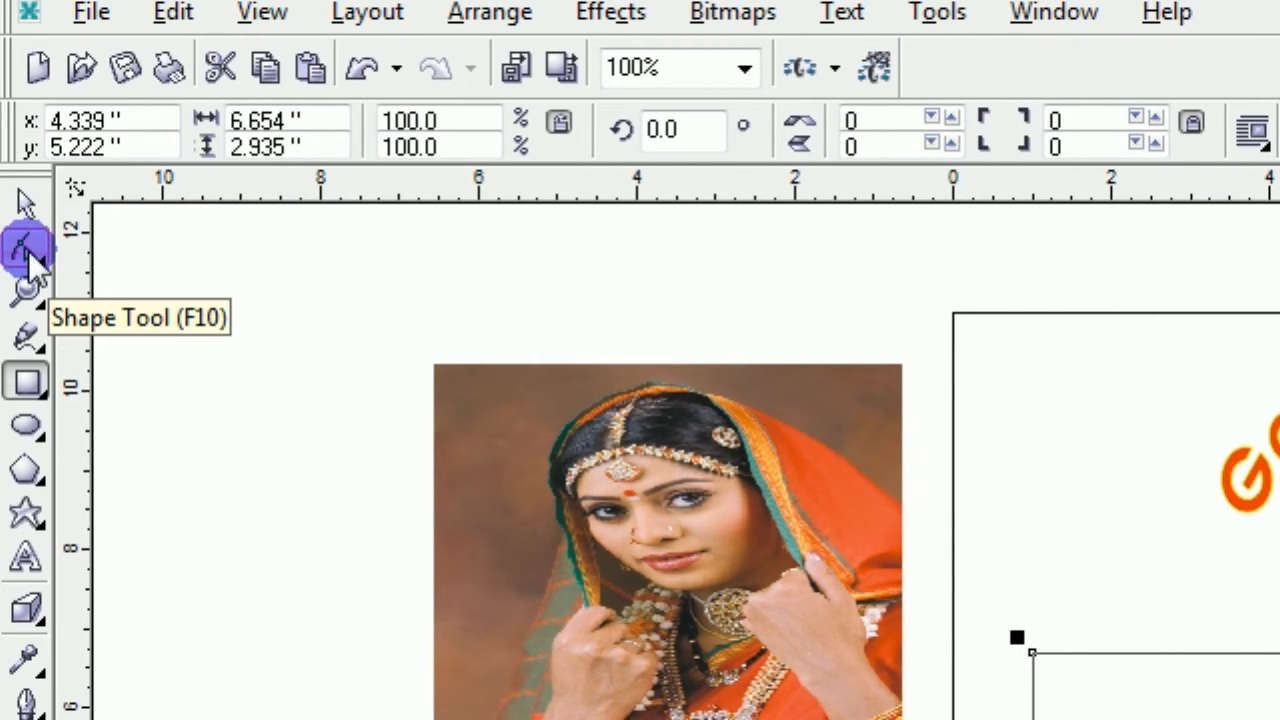
left_click(27, 250)
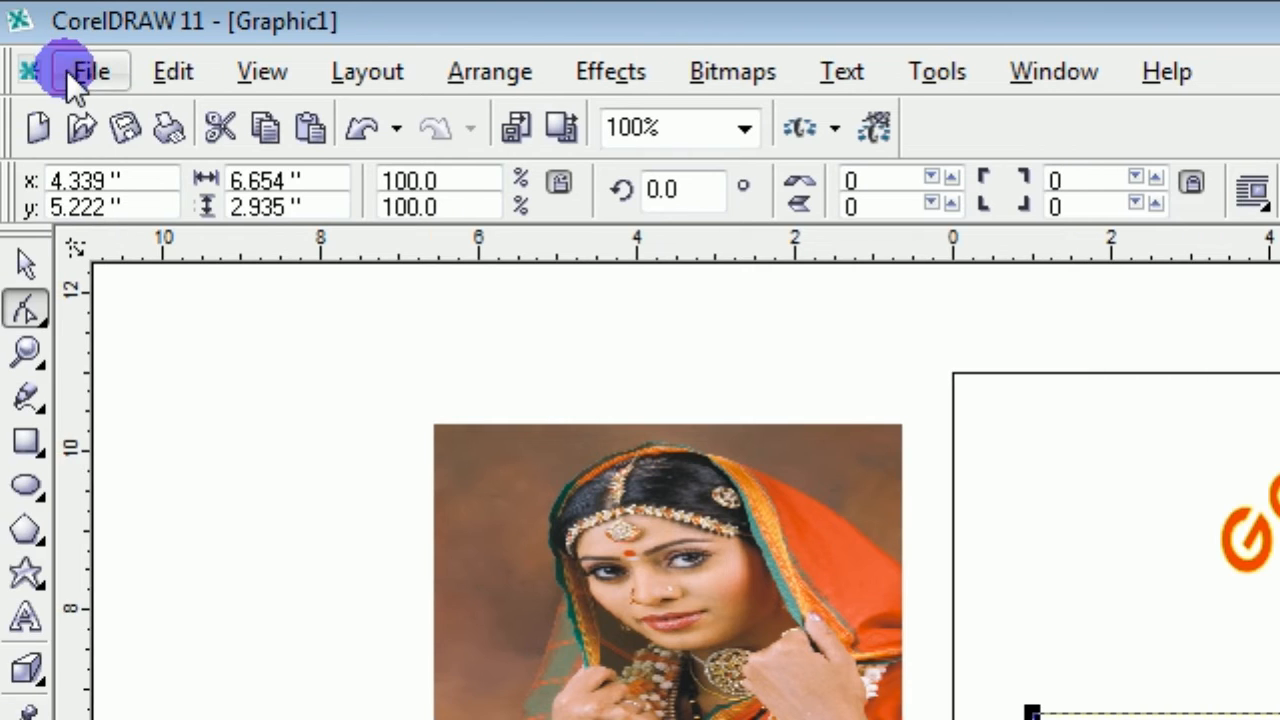
left_click(451, 70)
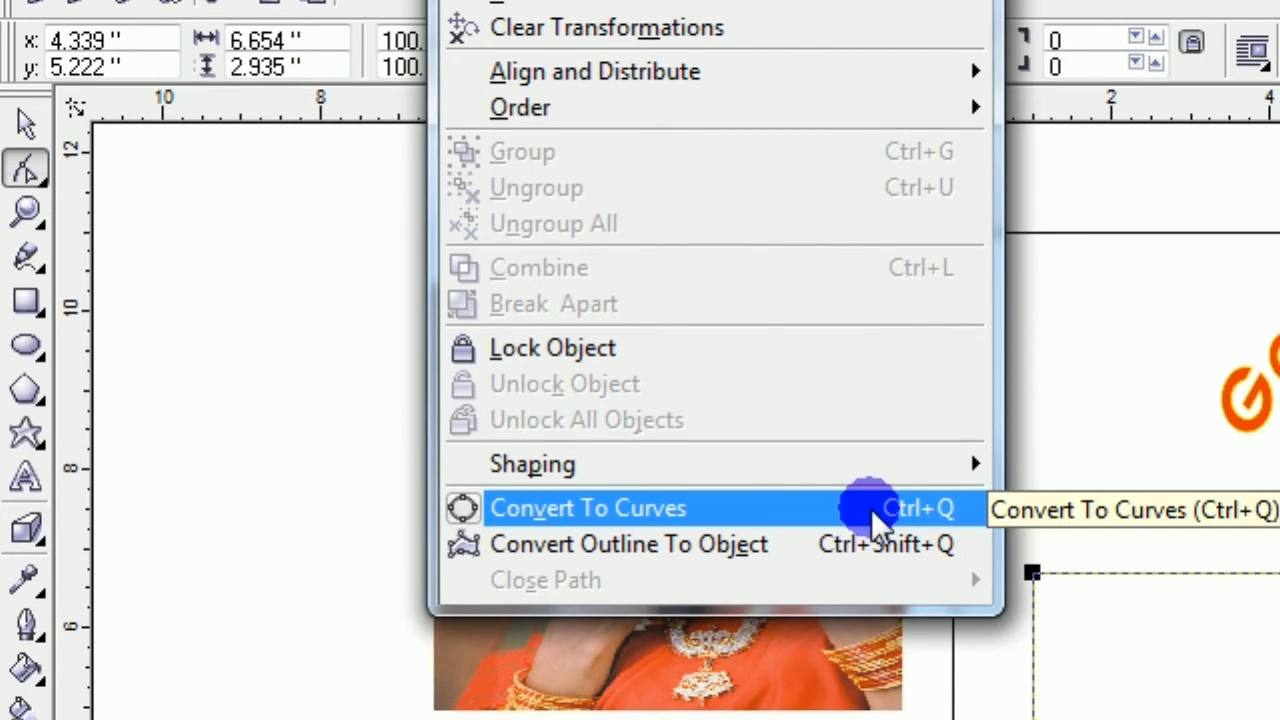
left_click(694, 512)
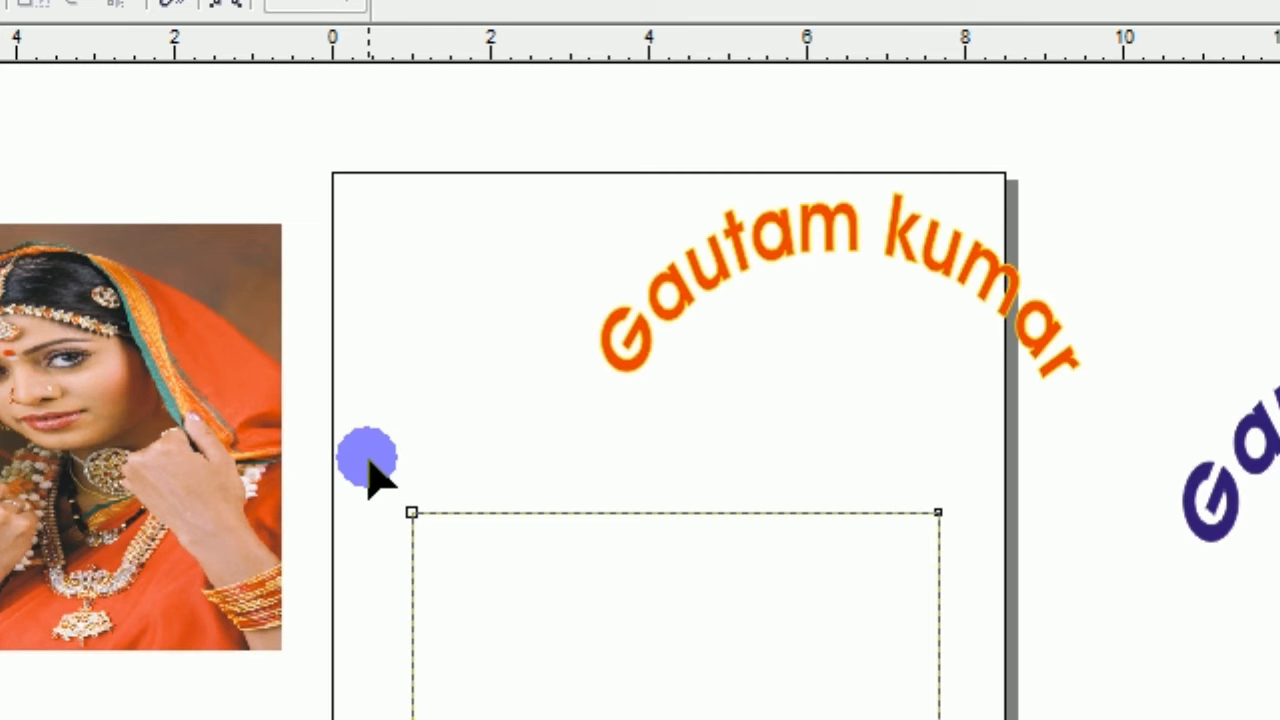
Convert the rectangle's top edge from a line to a curve and bow it upward into an arch
left_click_drag(368, 458, 998, 564)
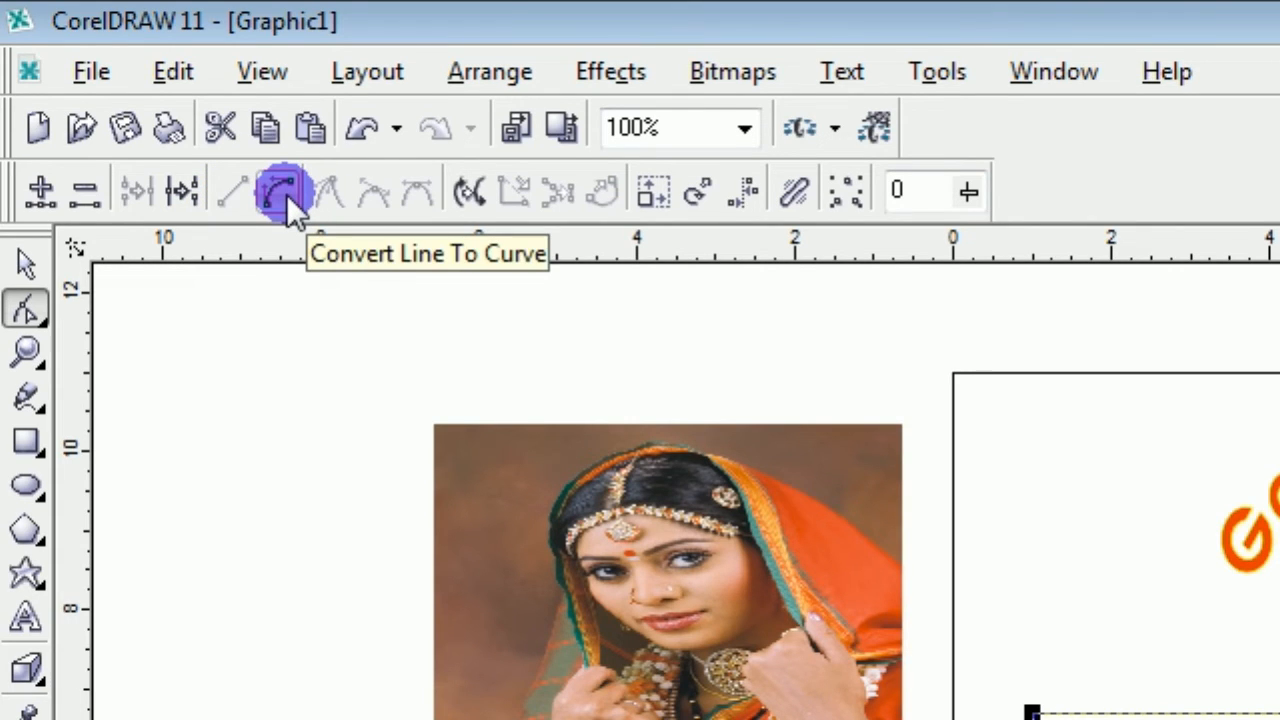
left_click(286, 194)
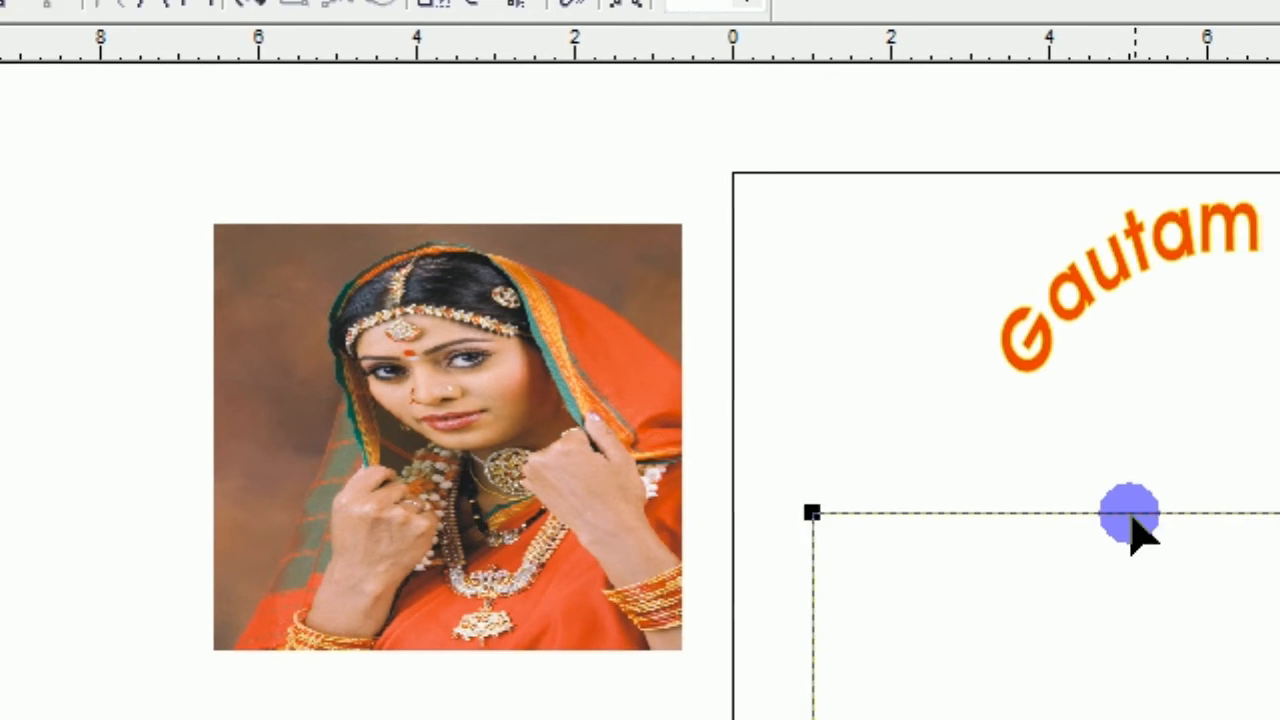
left_click_drag(952, 516, 946, 396)
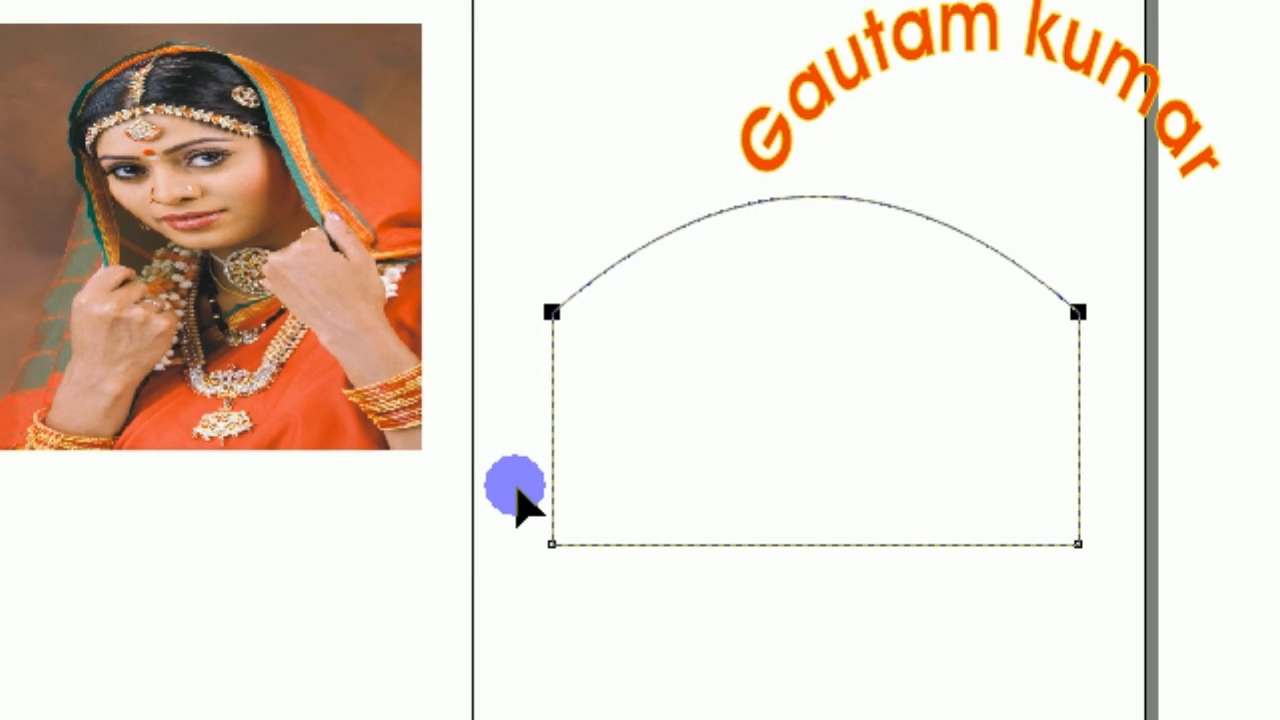
left_click(516, 500)
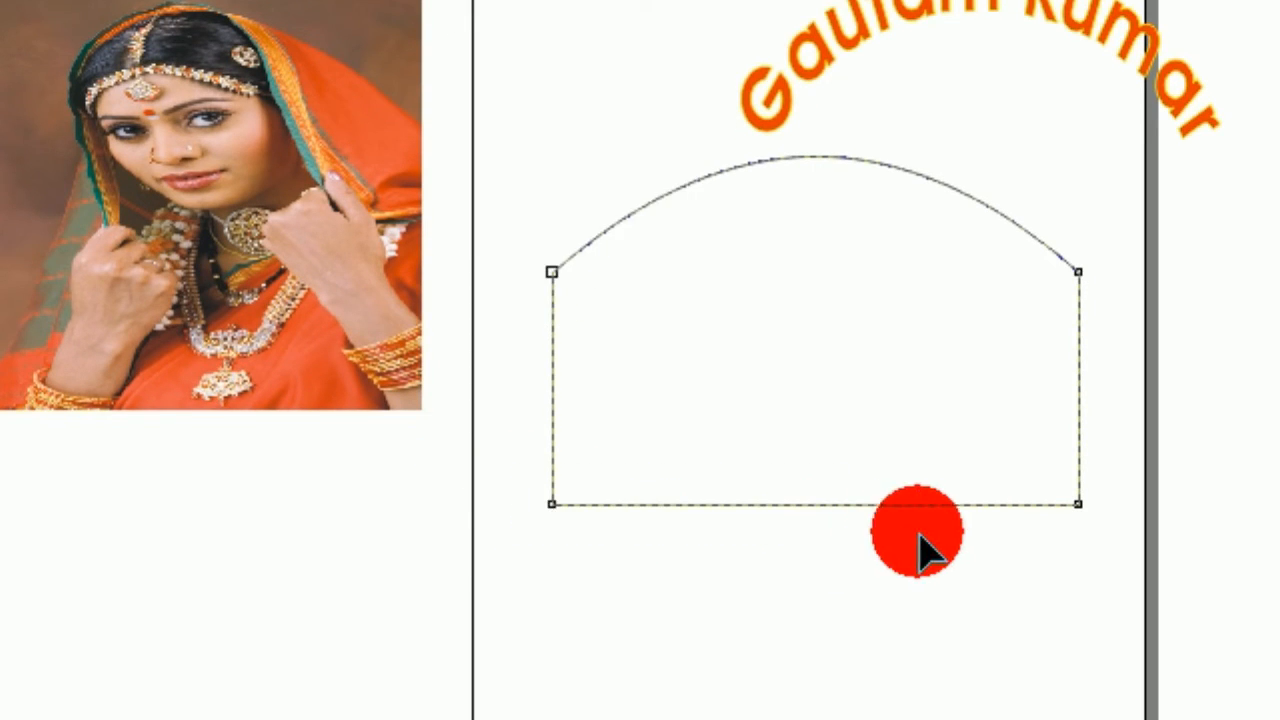
Convert the shape's bottom edge to a curve and bend it upward so the shape becomes an arched band
left_click_drag(978, 541, 986, 538)
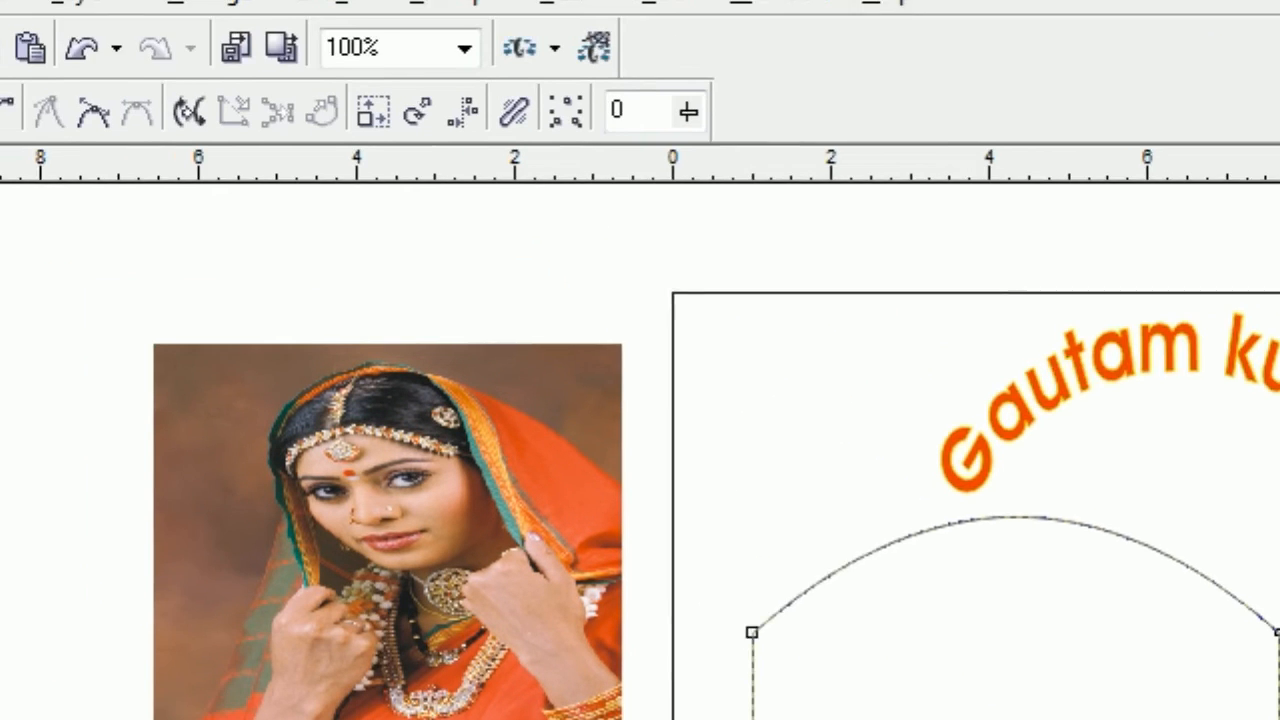
left_click(134, 198)
left_click(242, 198)
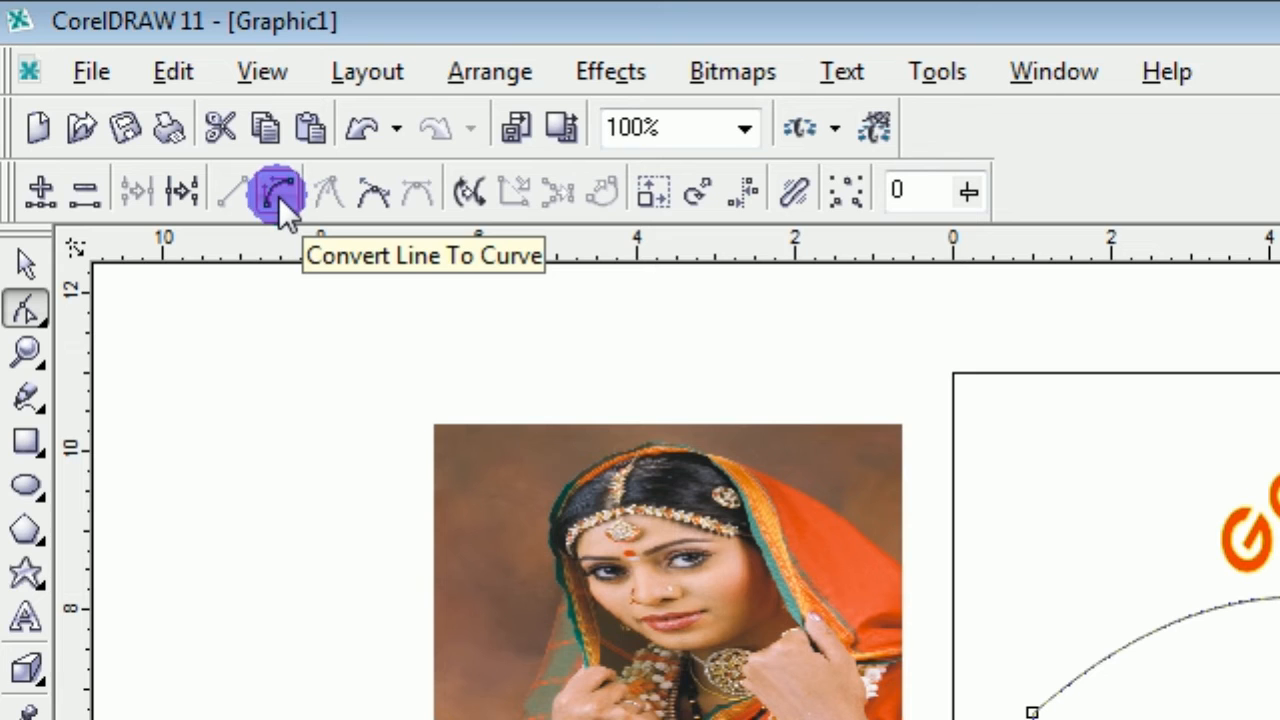
left_click(278, 190)
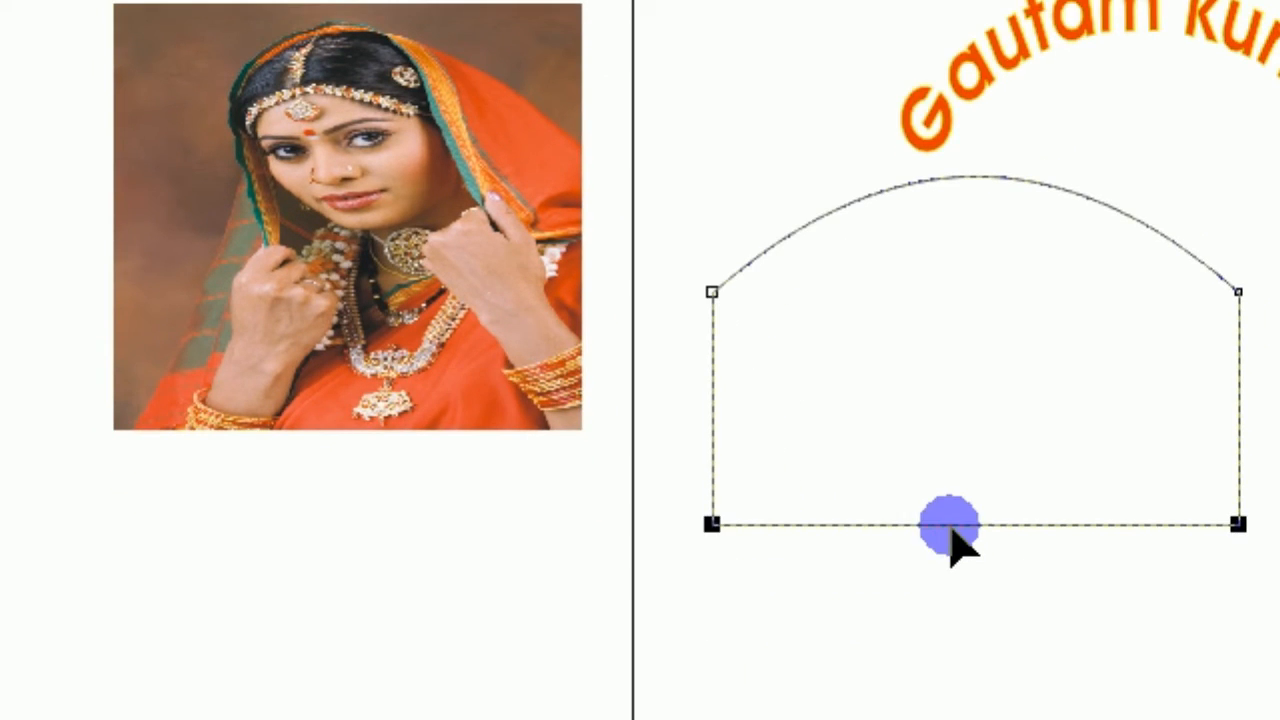
left_click_drag(951, 532, 940, 306)
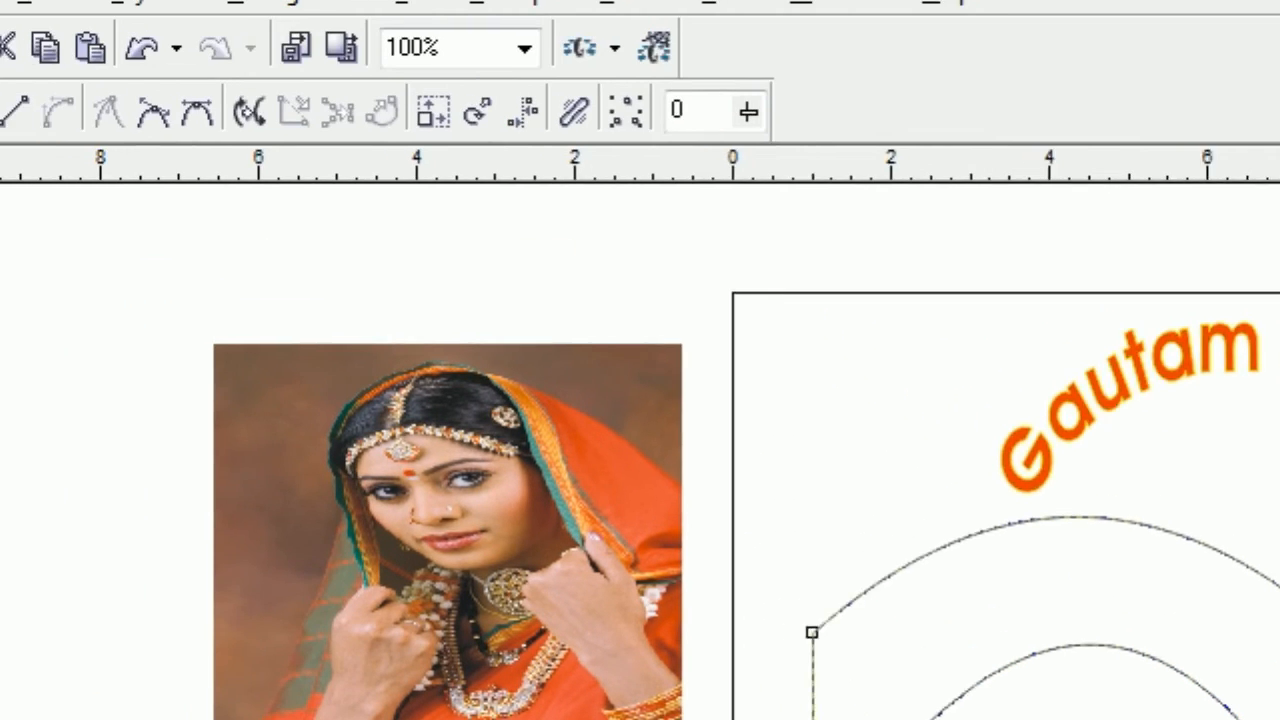
PowerClip the photo inside the arched shape
left_click(11, 184)
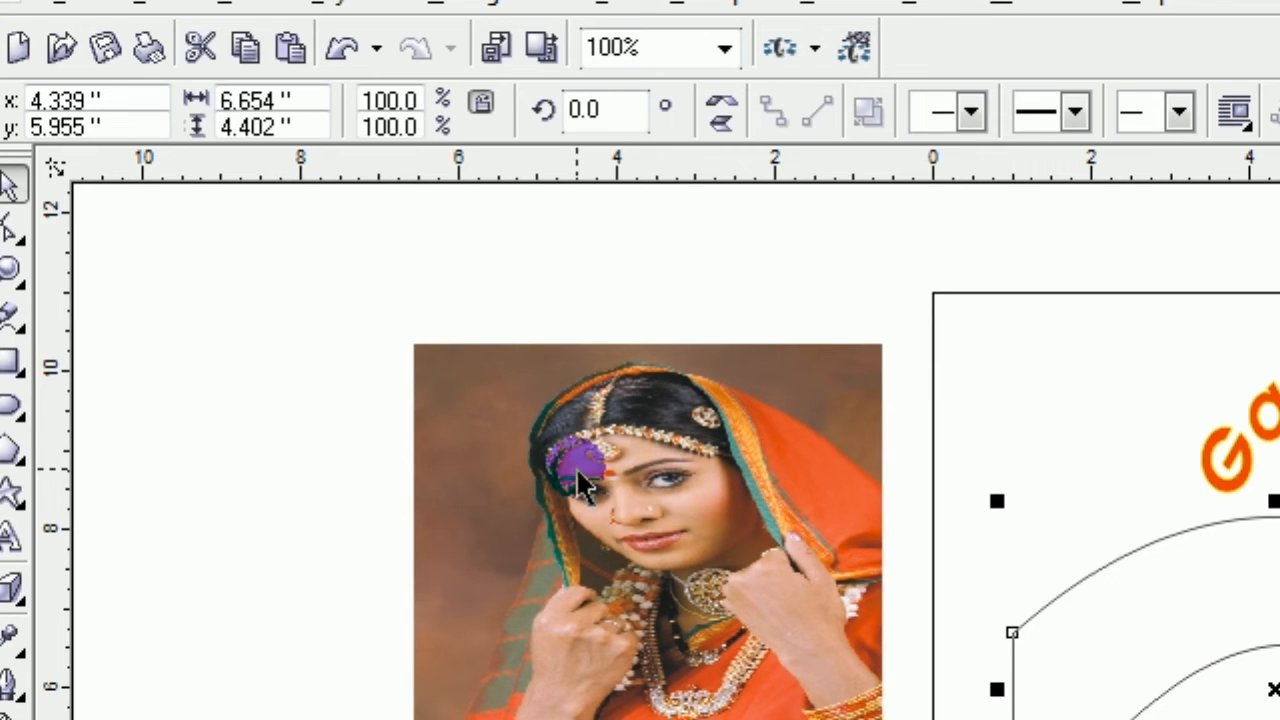
left_click(615, 503)
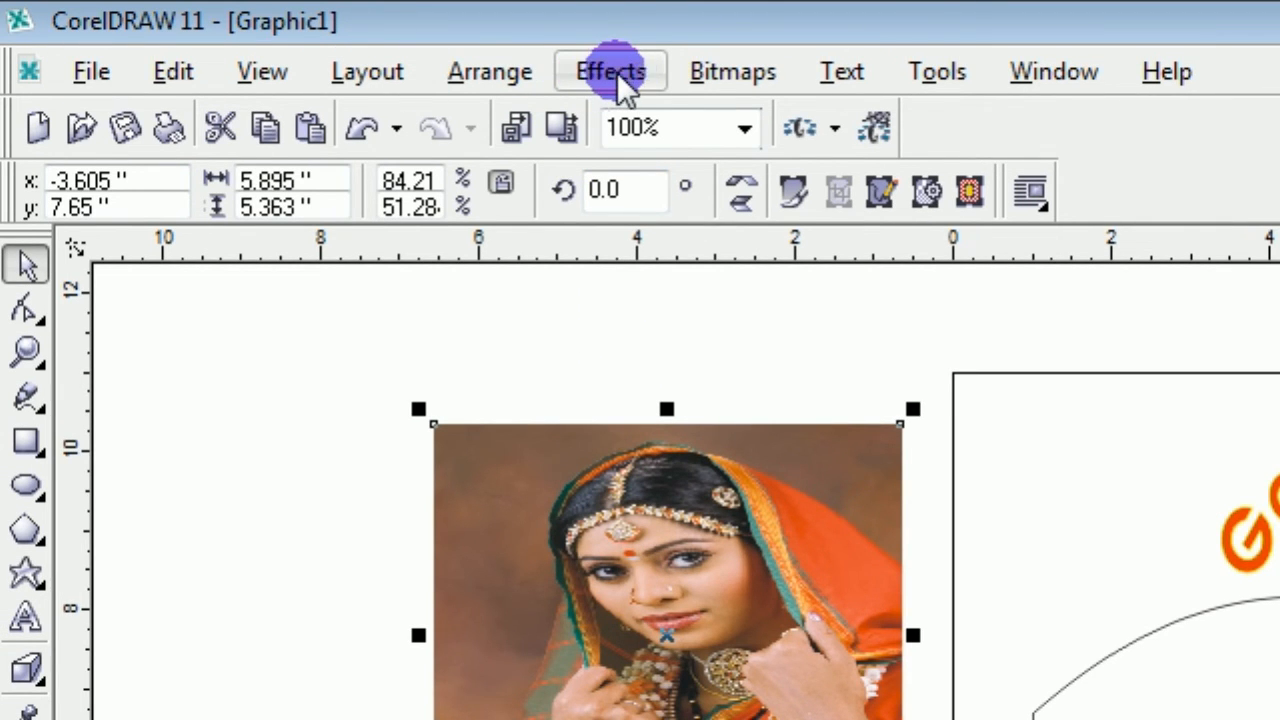
left_click(627, 70)
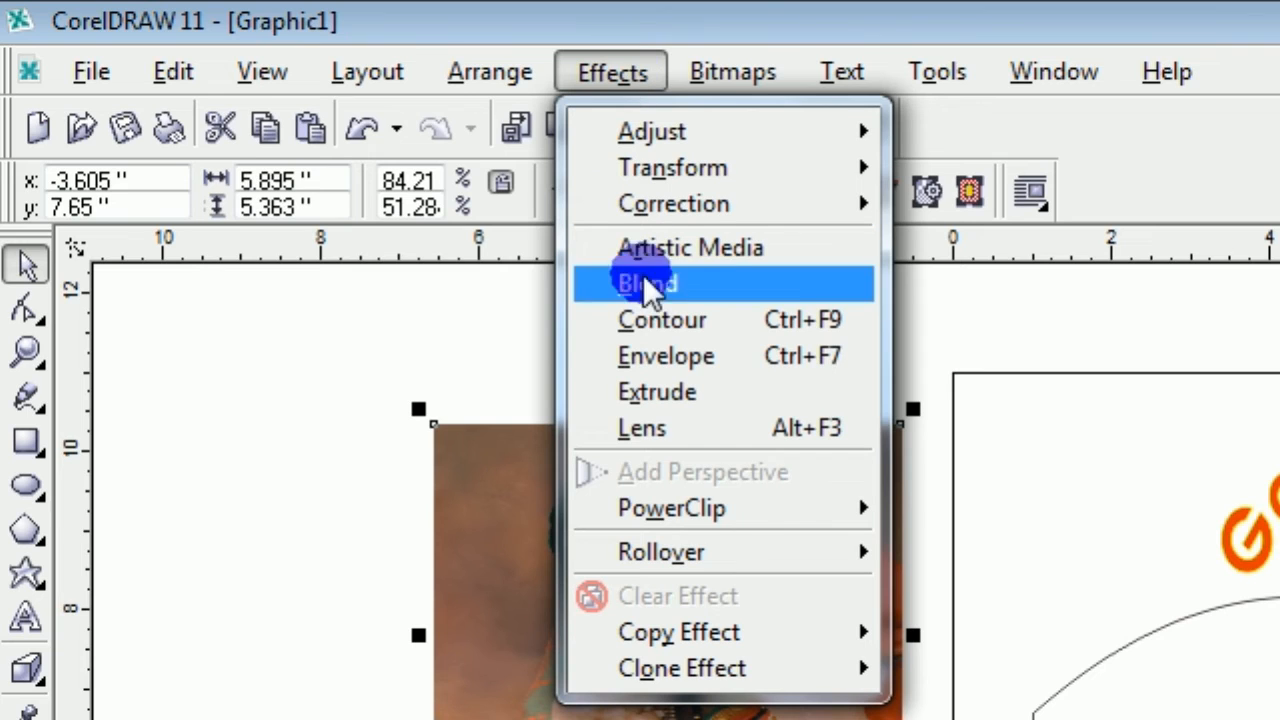
mouse_move(659, 509)
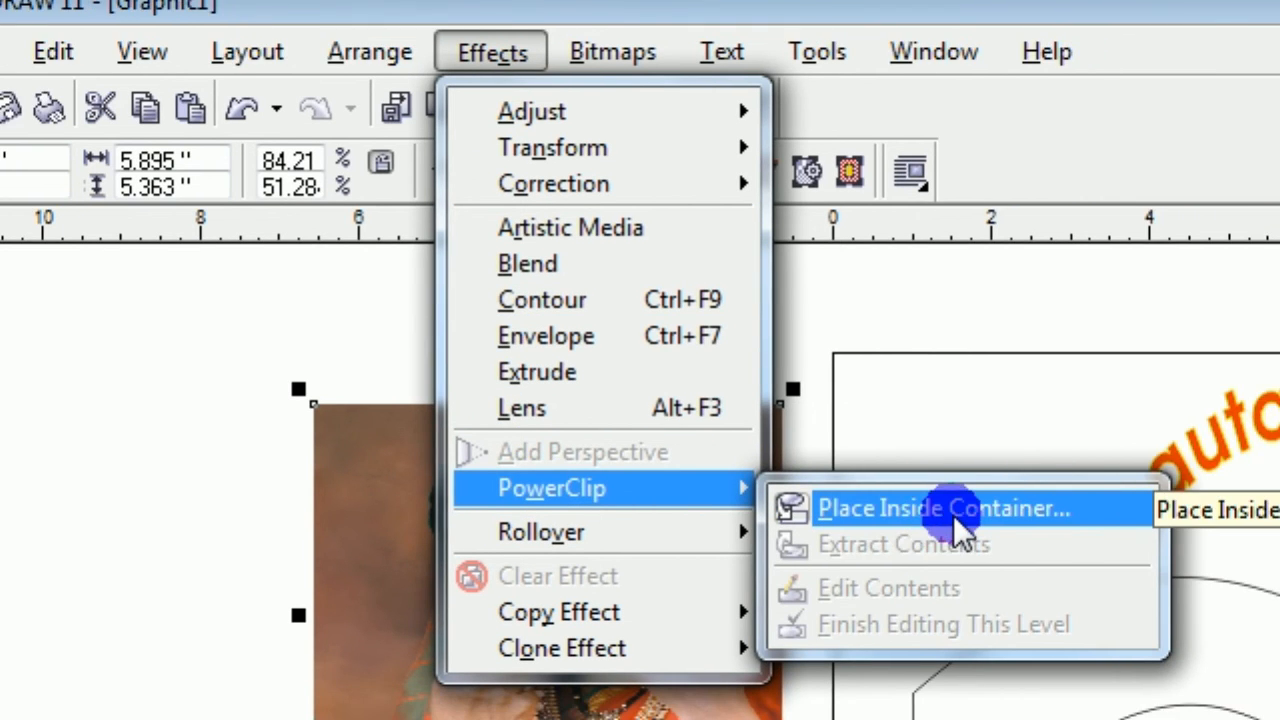
left_click(953, 515)
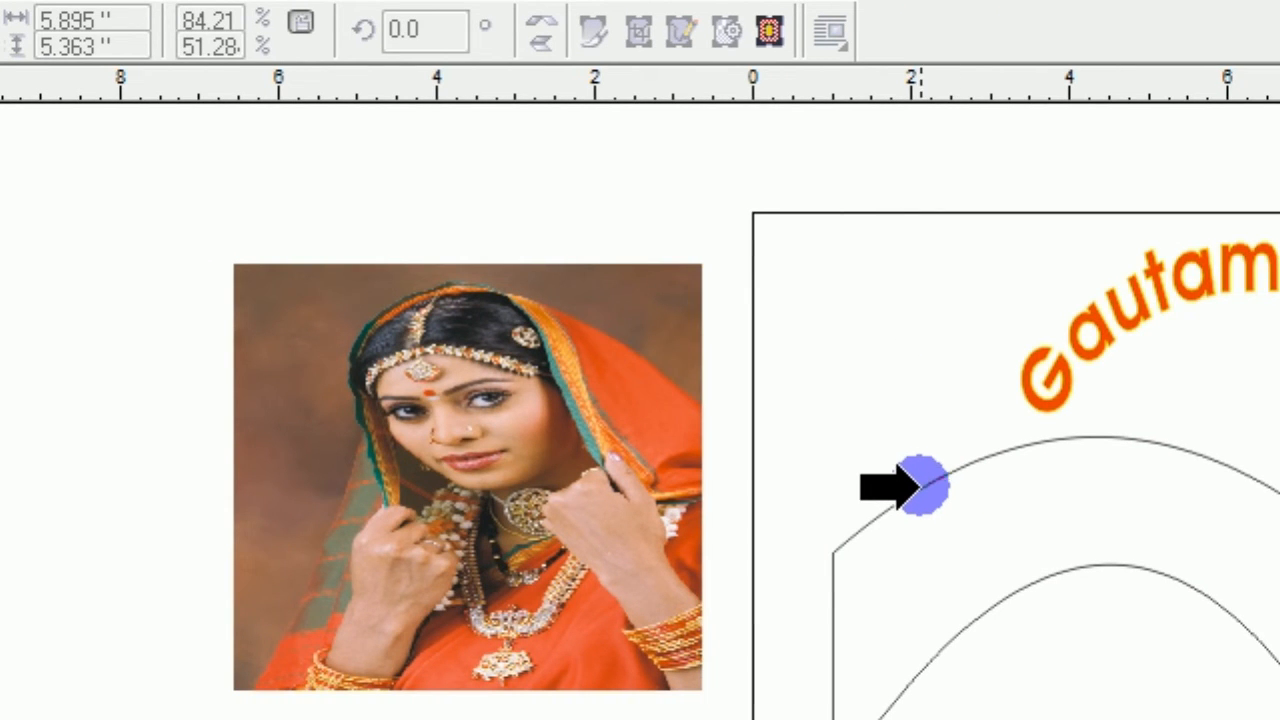
left_click(918, 487)
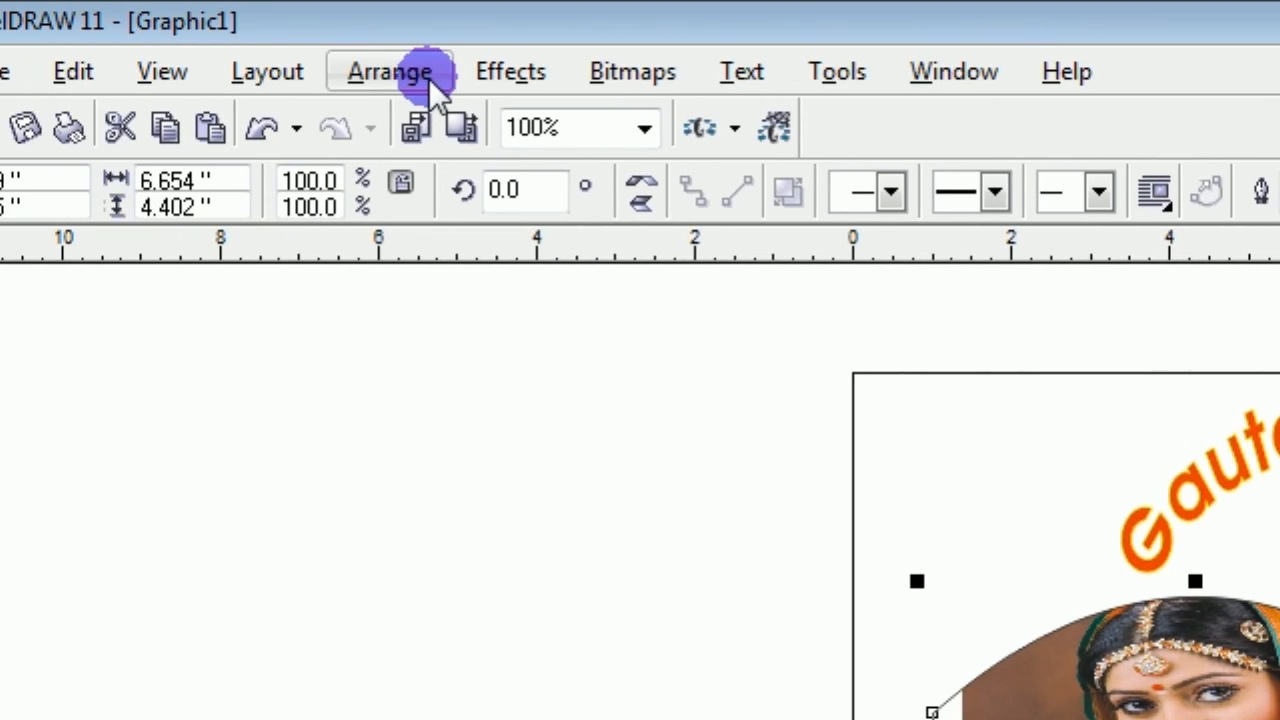
Edit the PowerClip contents and stretch the photo on both sides to about 6.93 inches wide, covering the arch's full width
left_click(491, 74)
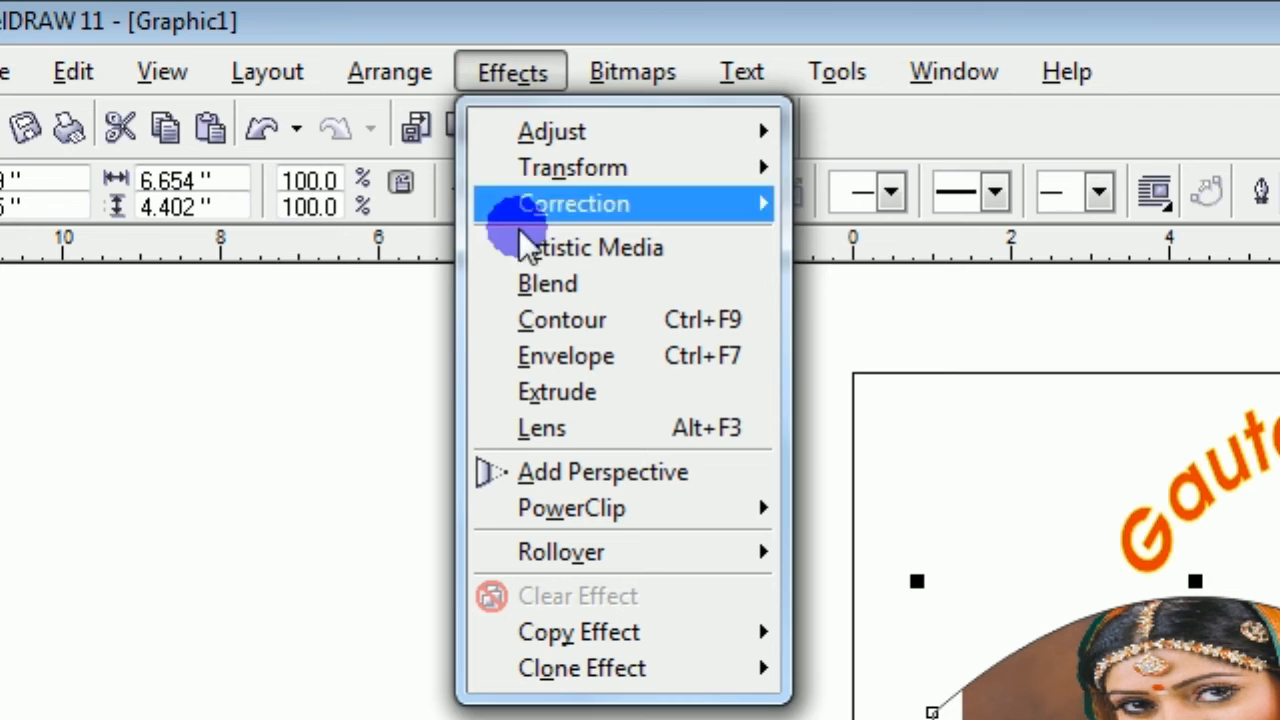
mouse_move(599, 512)
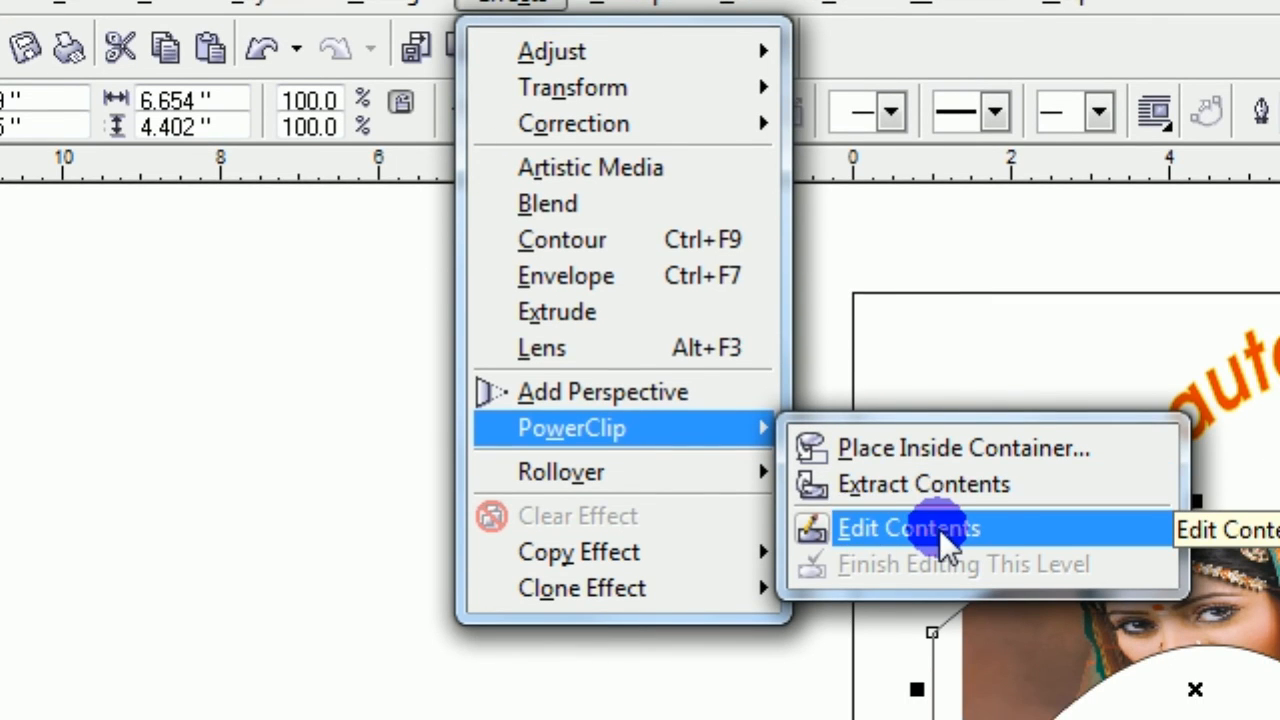
left_click(939, 529)
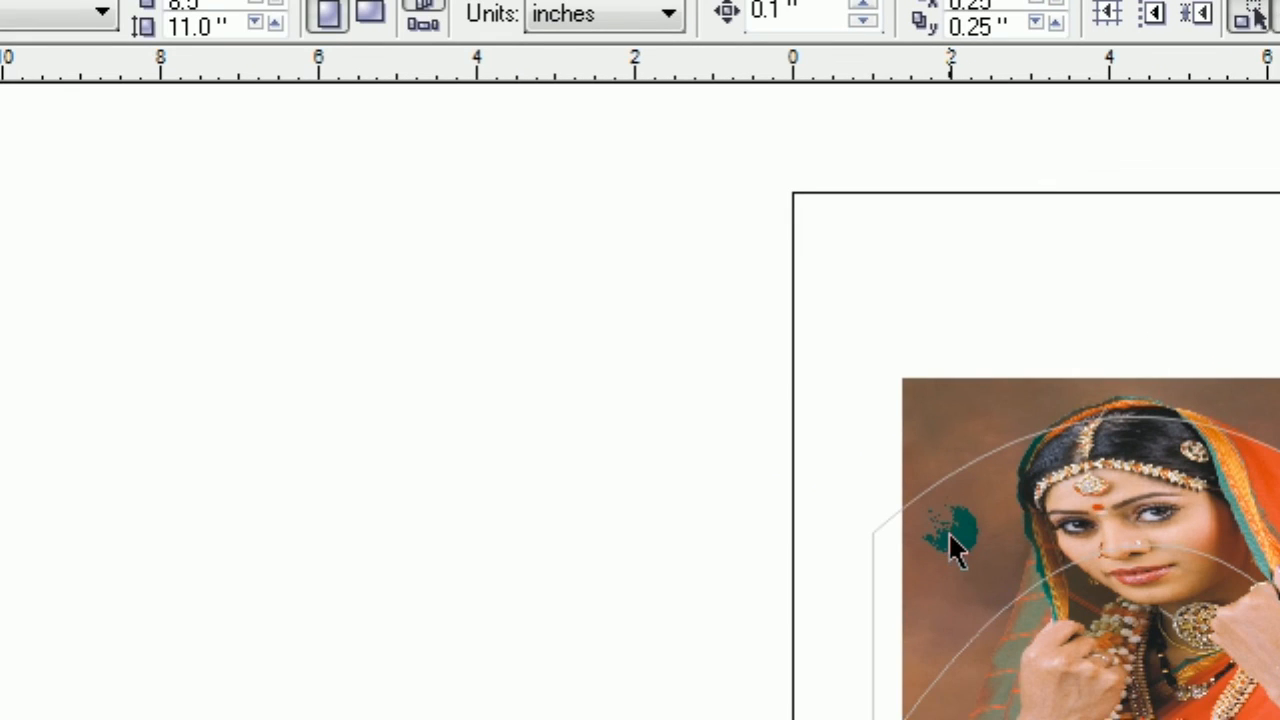
left_click(866, 597)
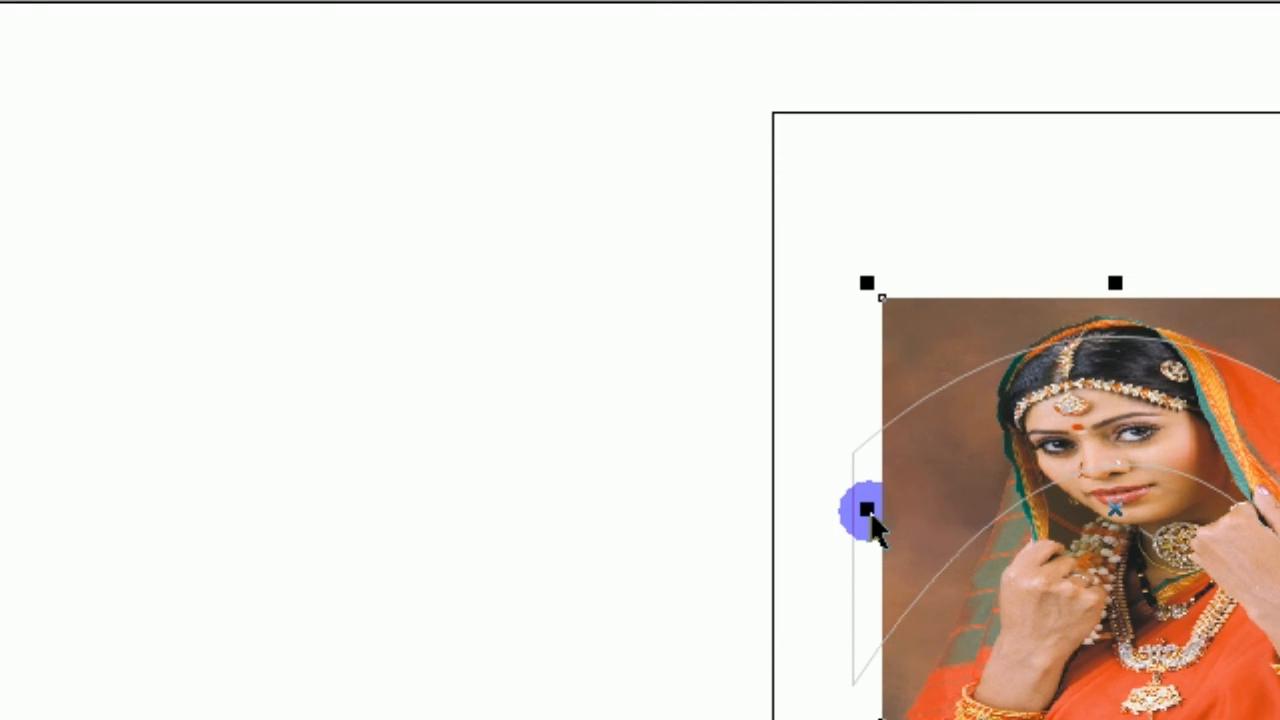
left_click_drag(866, 510, 823, 511)
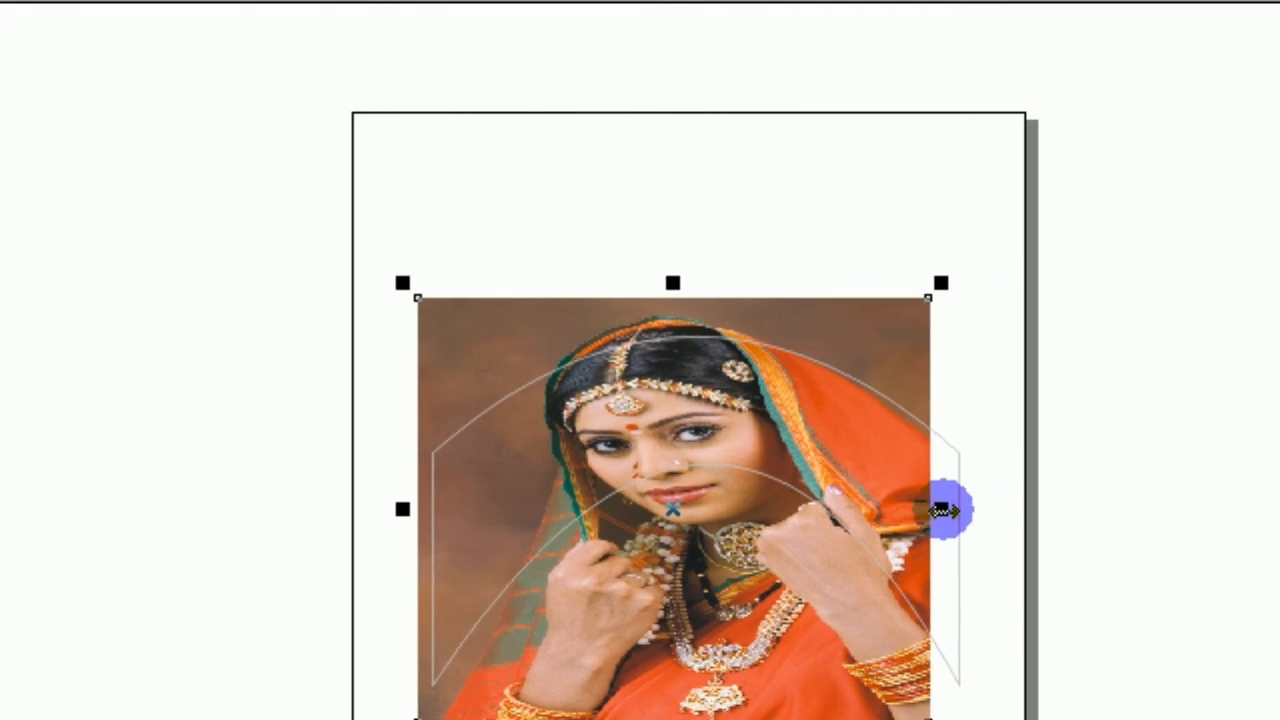
left_click_drag(940, 511, 980, 513)
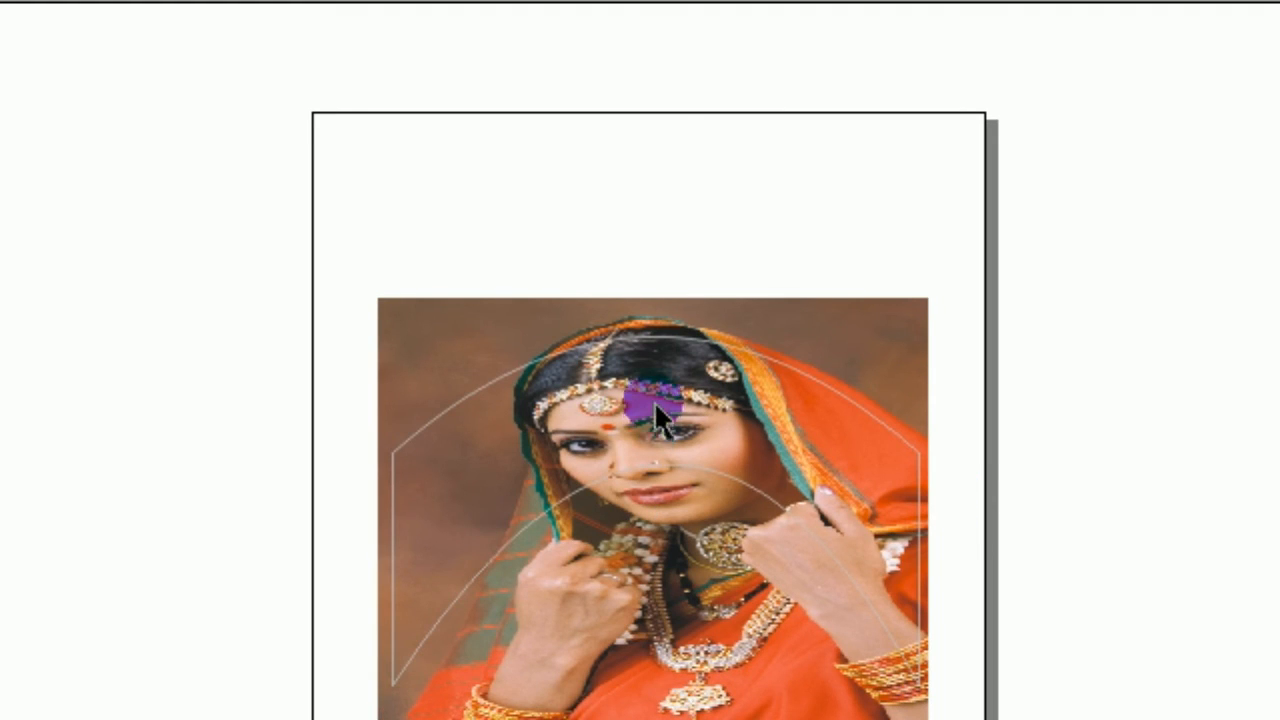
left_click(654, 401)
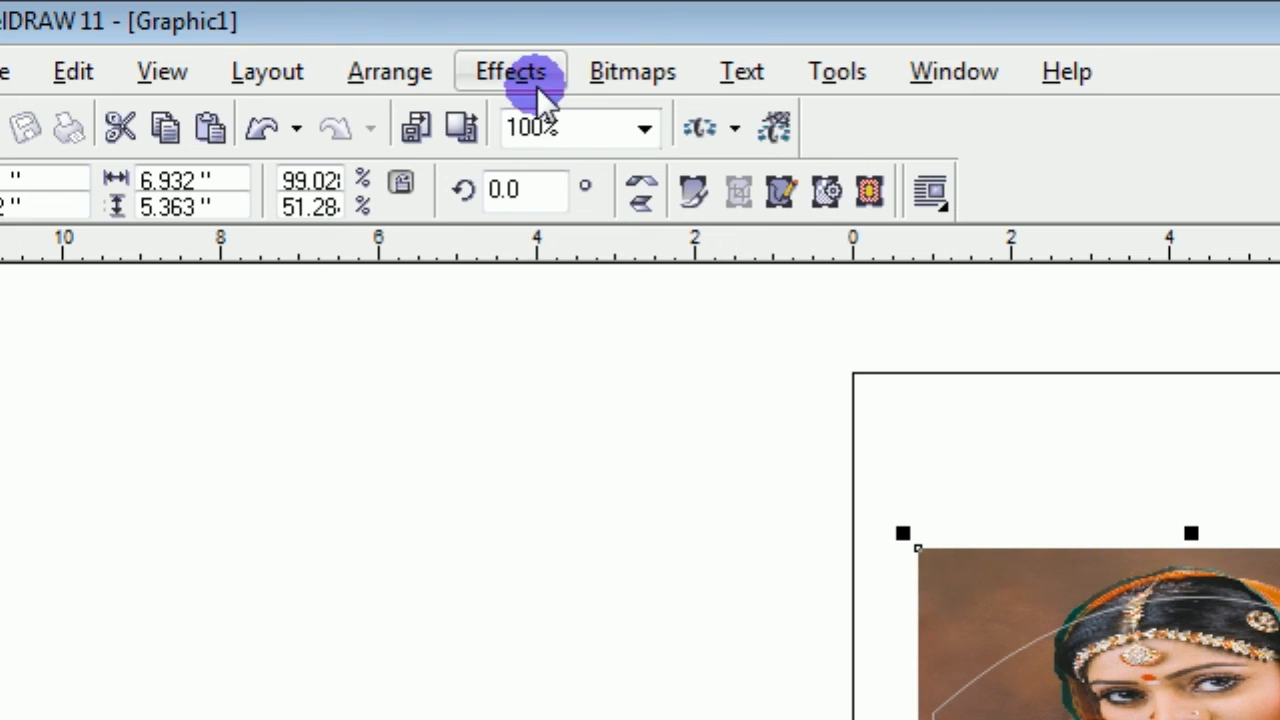
Finish editing the PowerClip contents of the arched shape
left_click(537, 86)
mouse_move(607, 503)
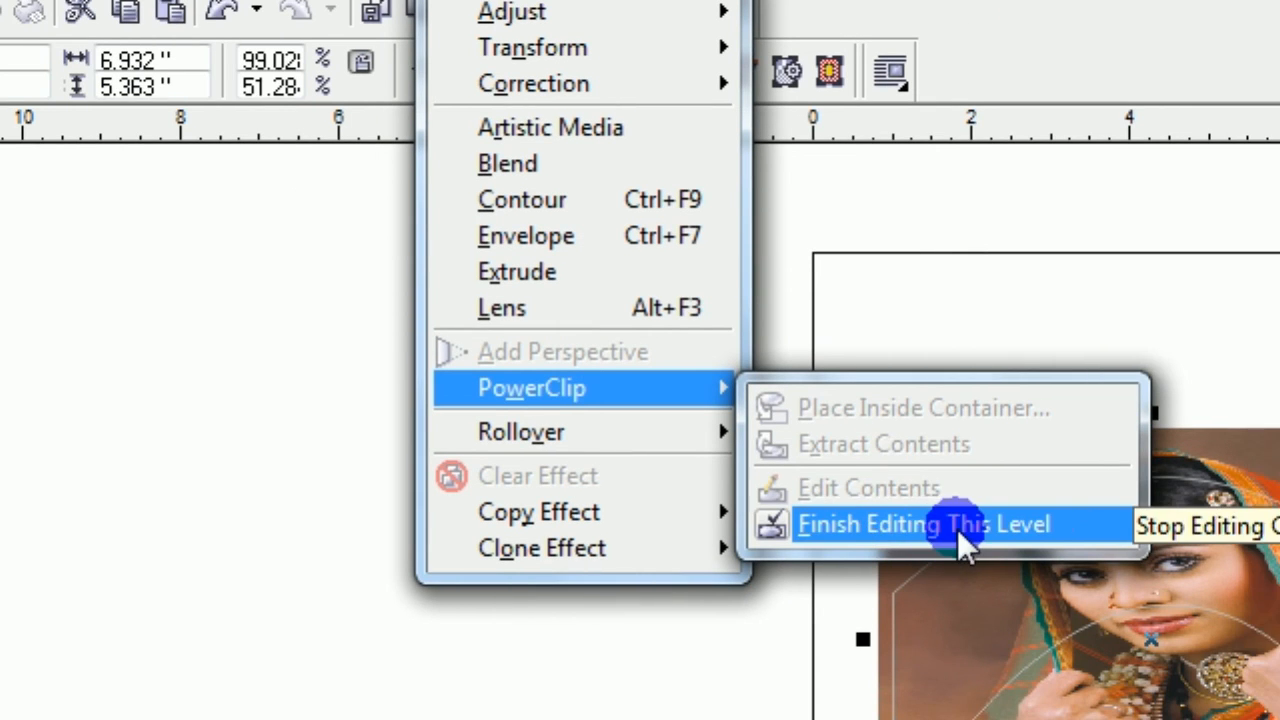
left_click(957, 529)
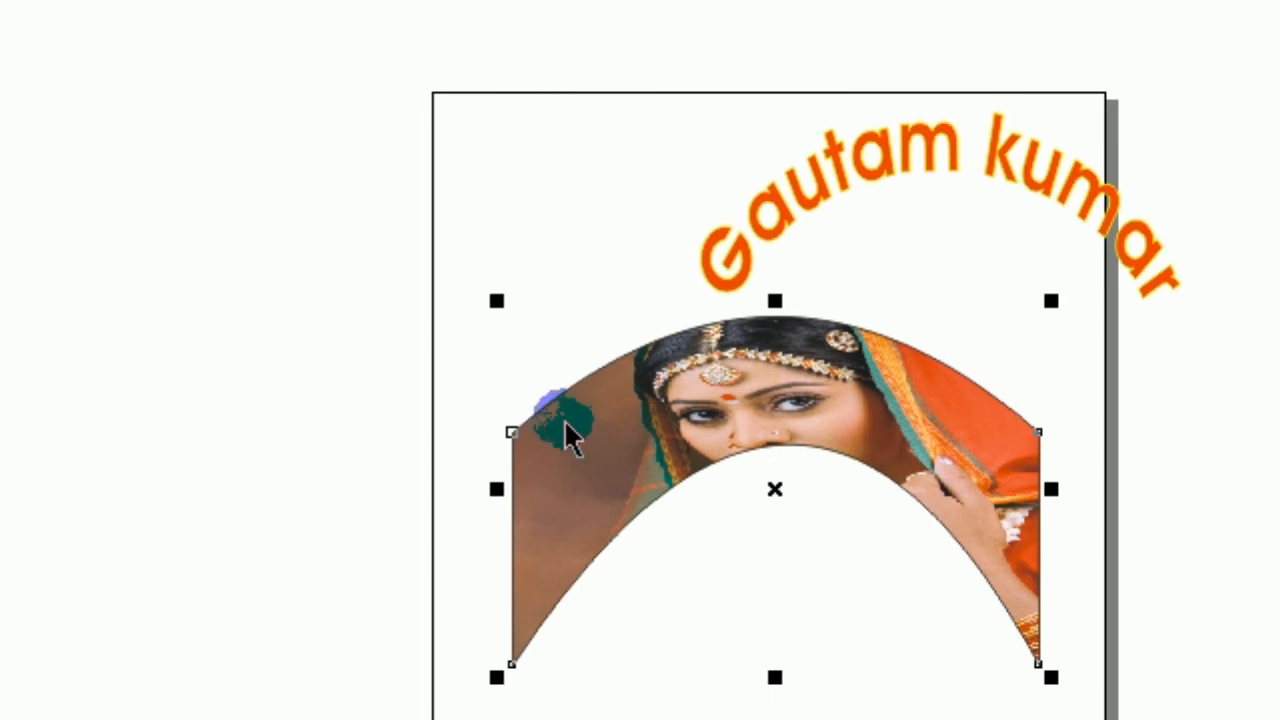
scroll(940, 570, "down", 1)
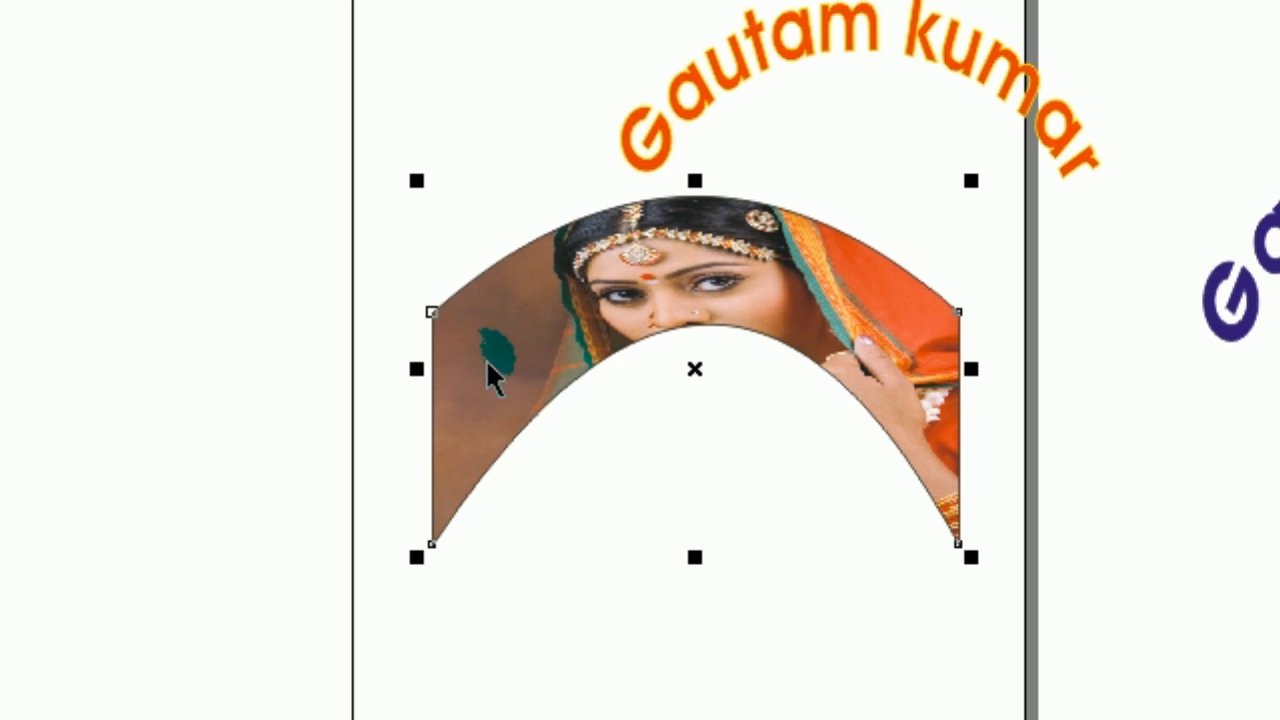